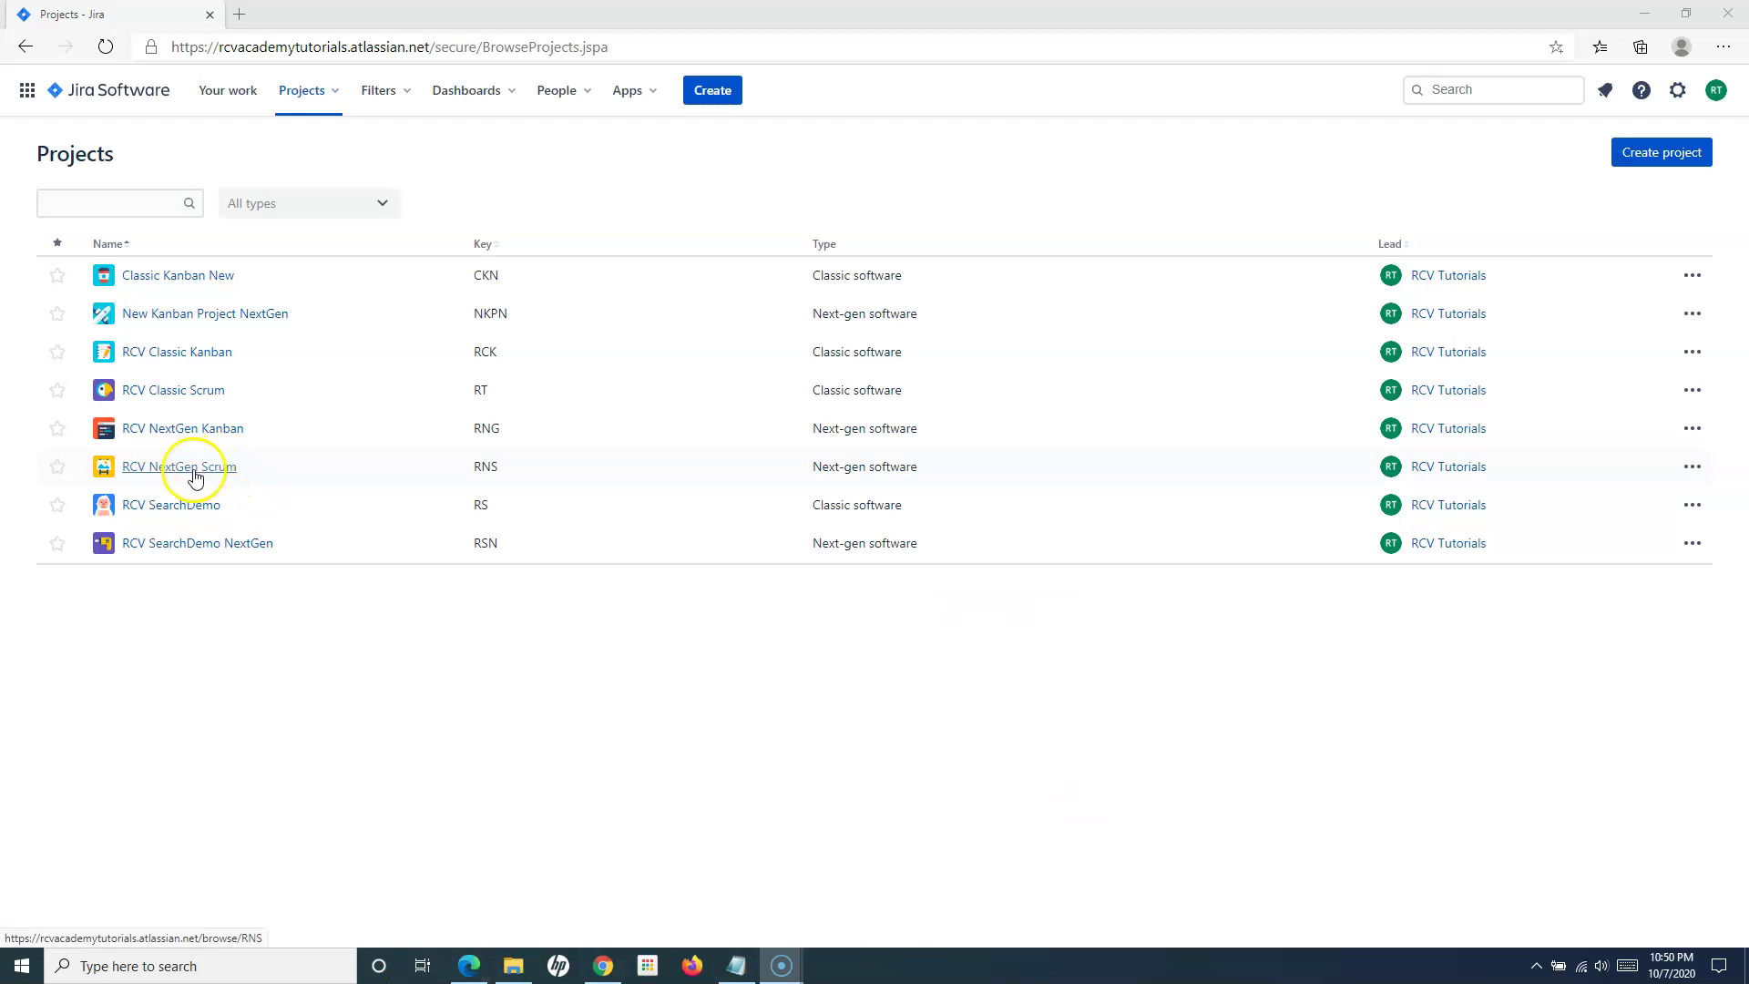
Open the issues of the RCV Classic Scrum project in the advanced issue search.
left_click(191, 390)
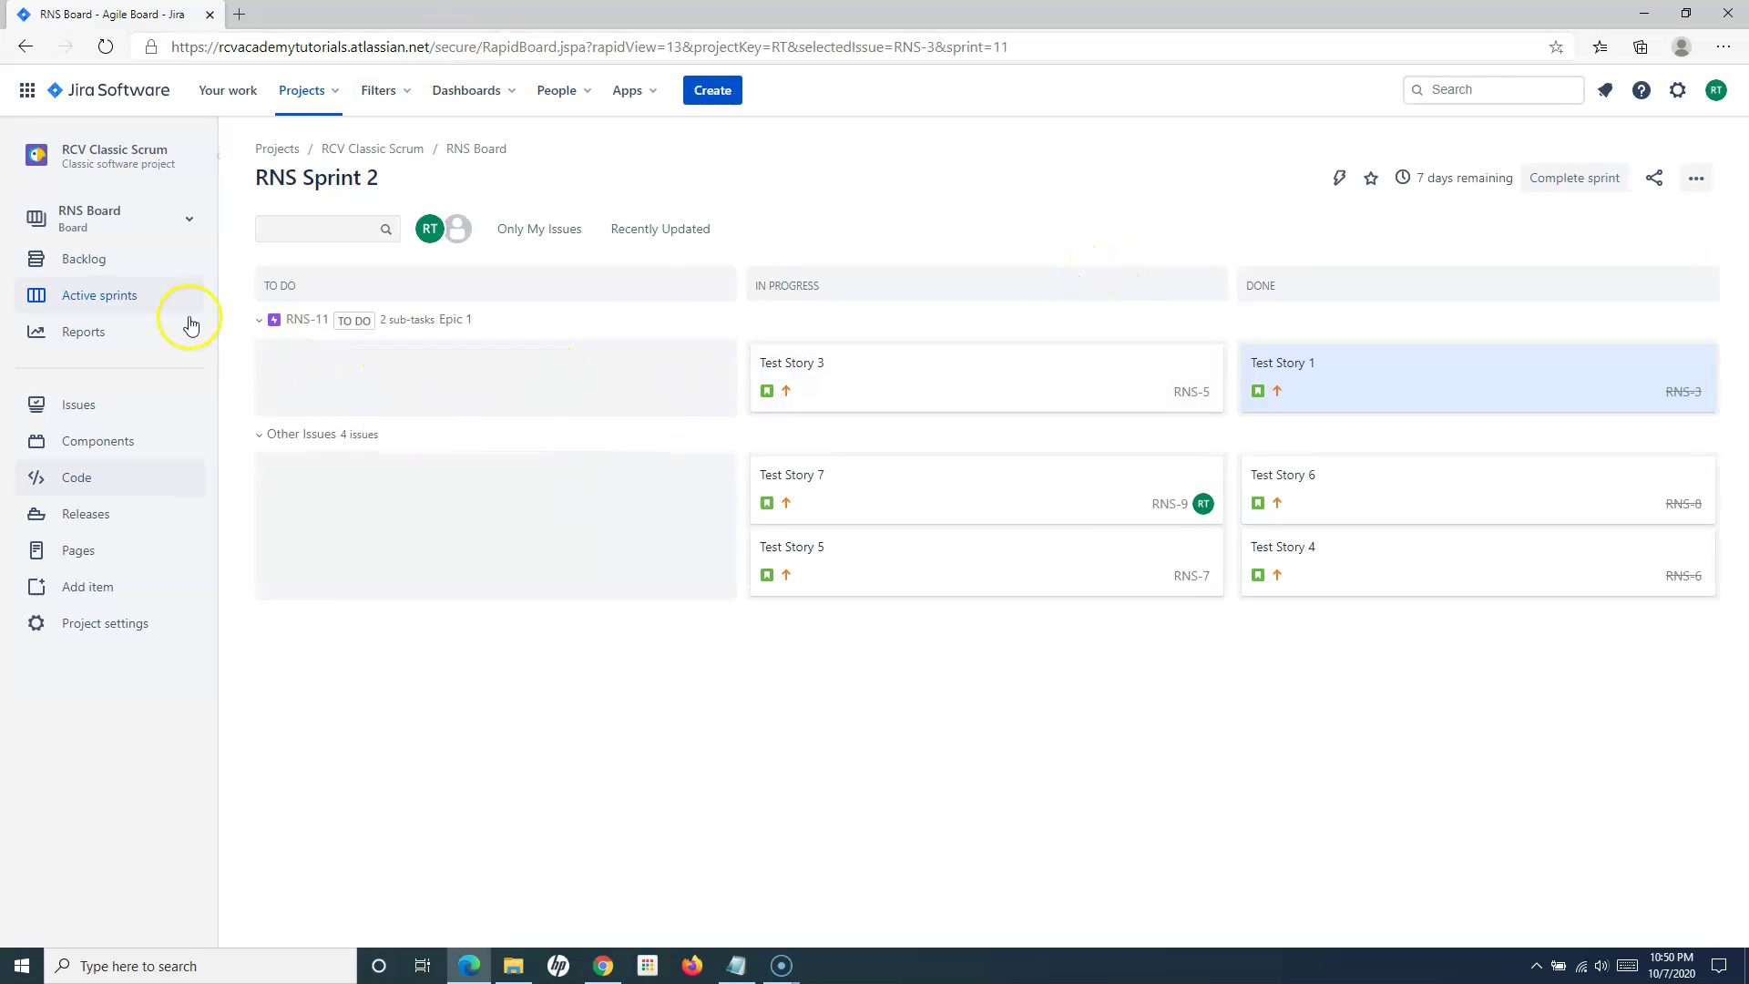
left_click(99, 404)
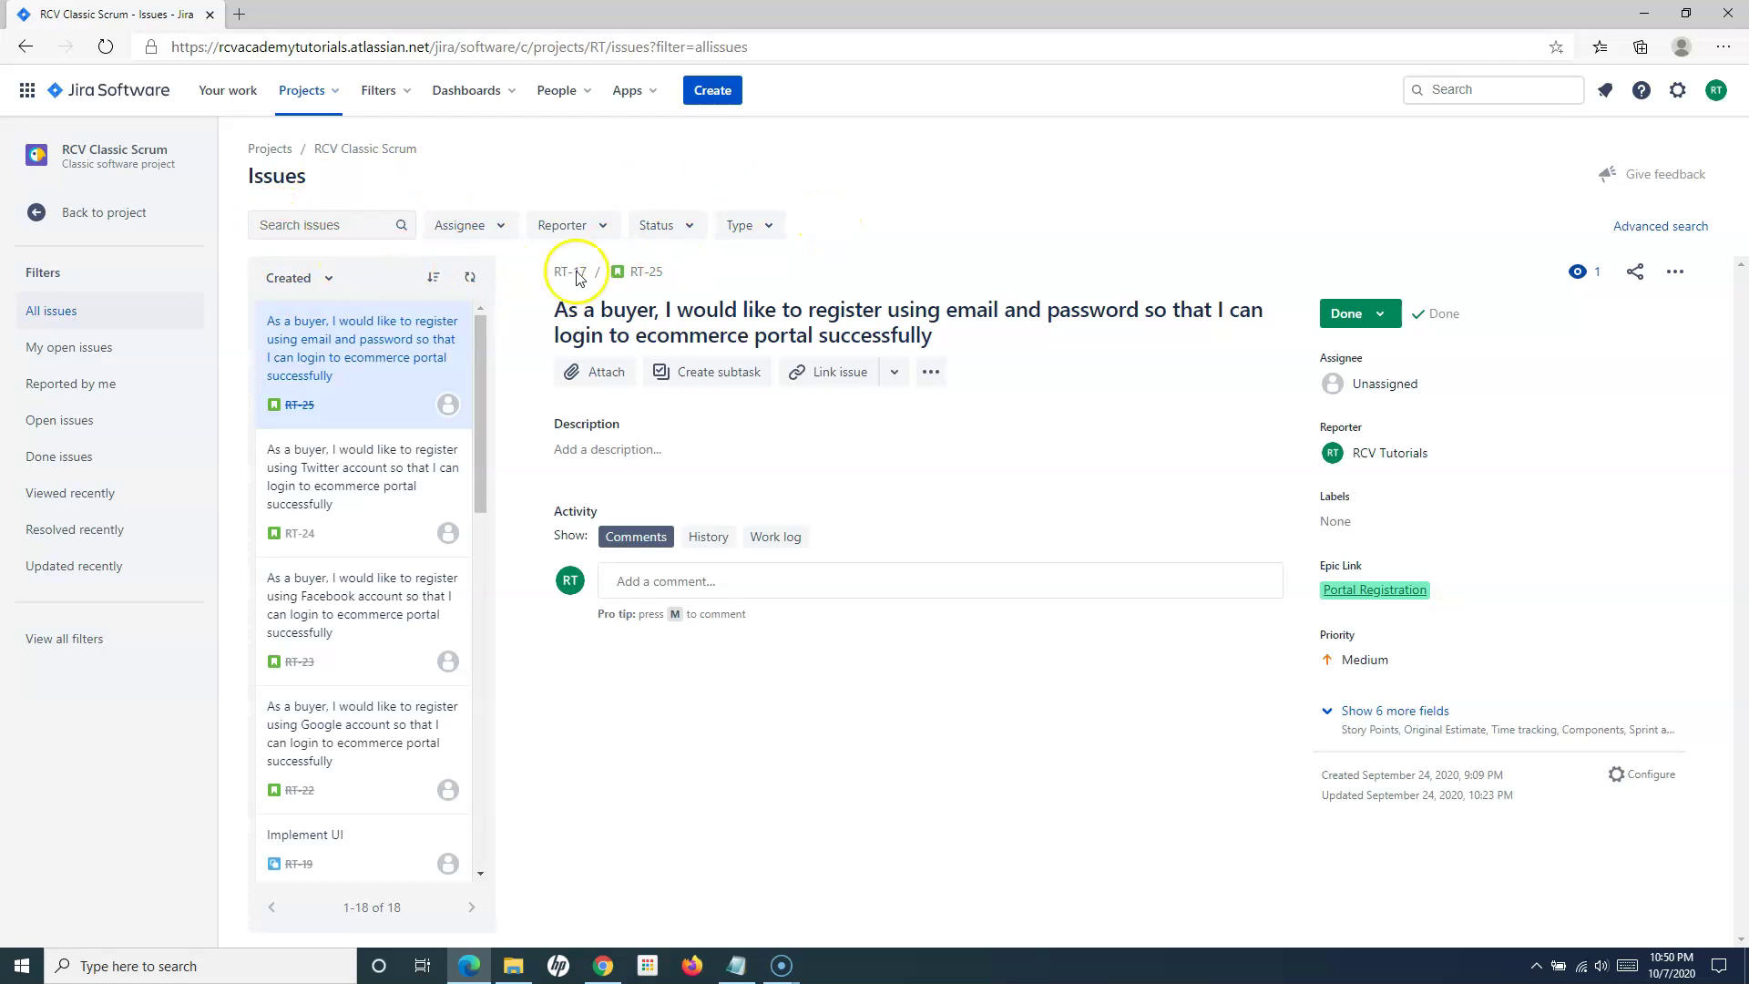
left_click(1658, 229)
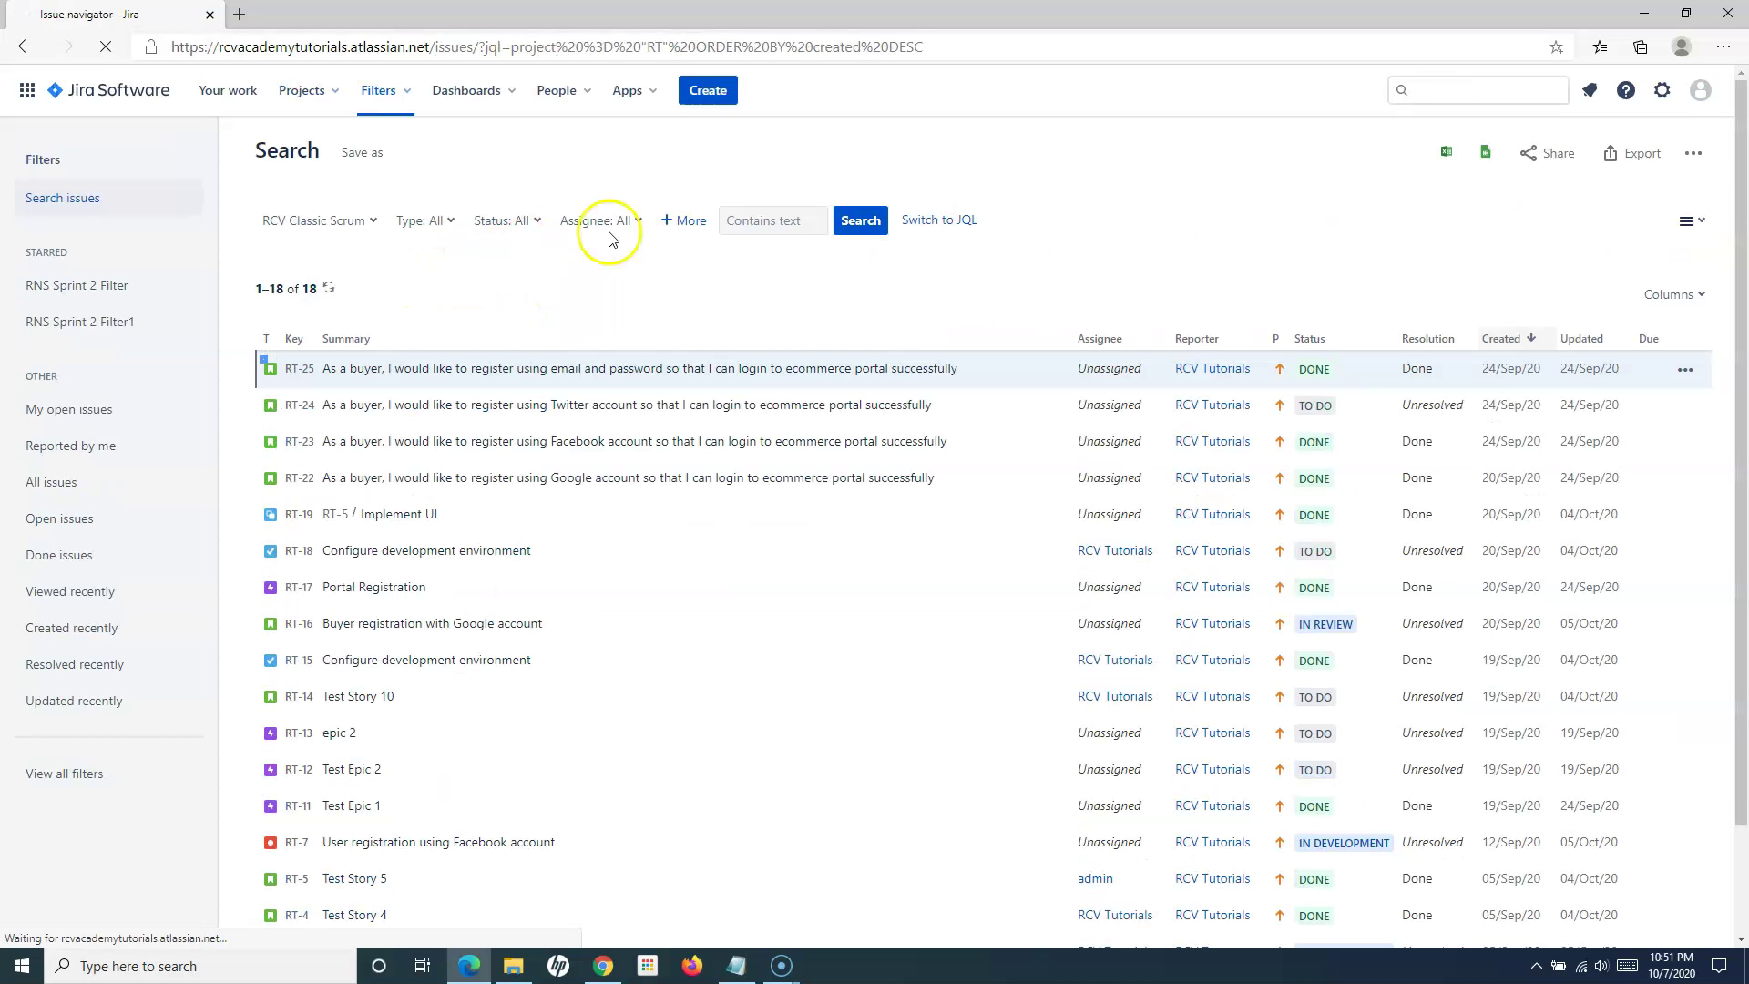
left_click(674, 223)
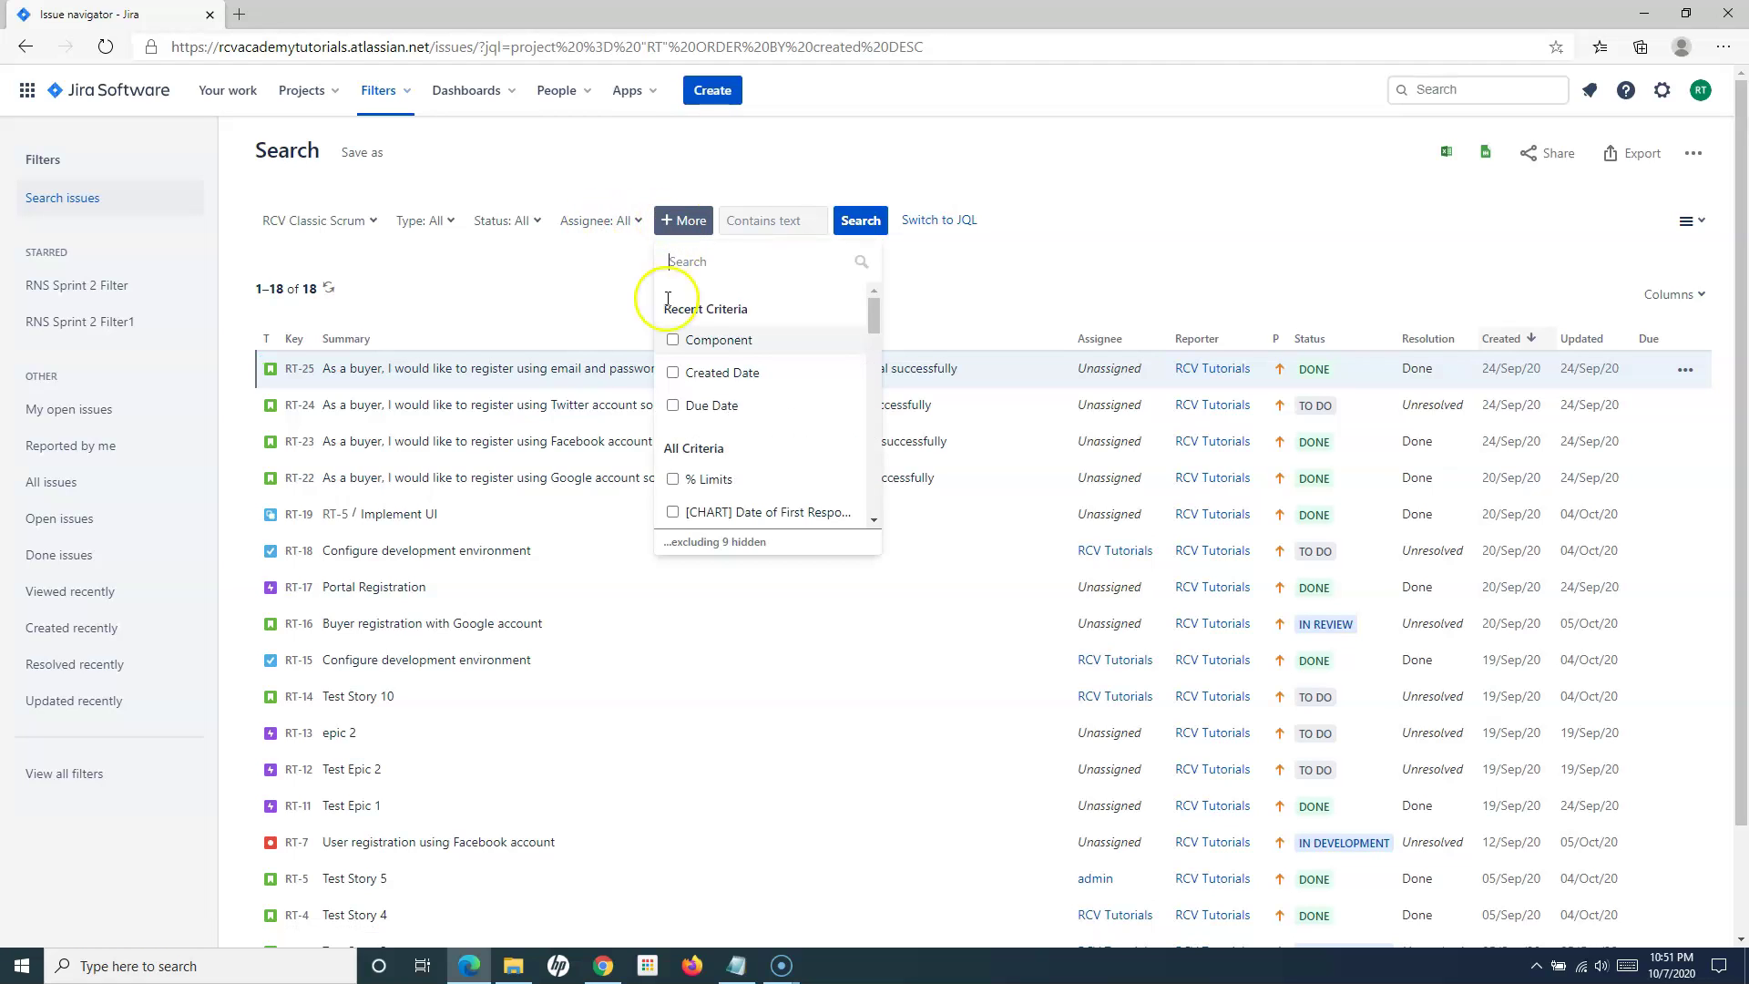
left_click(674, 342)
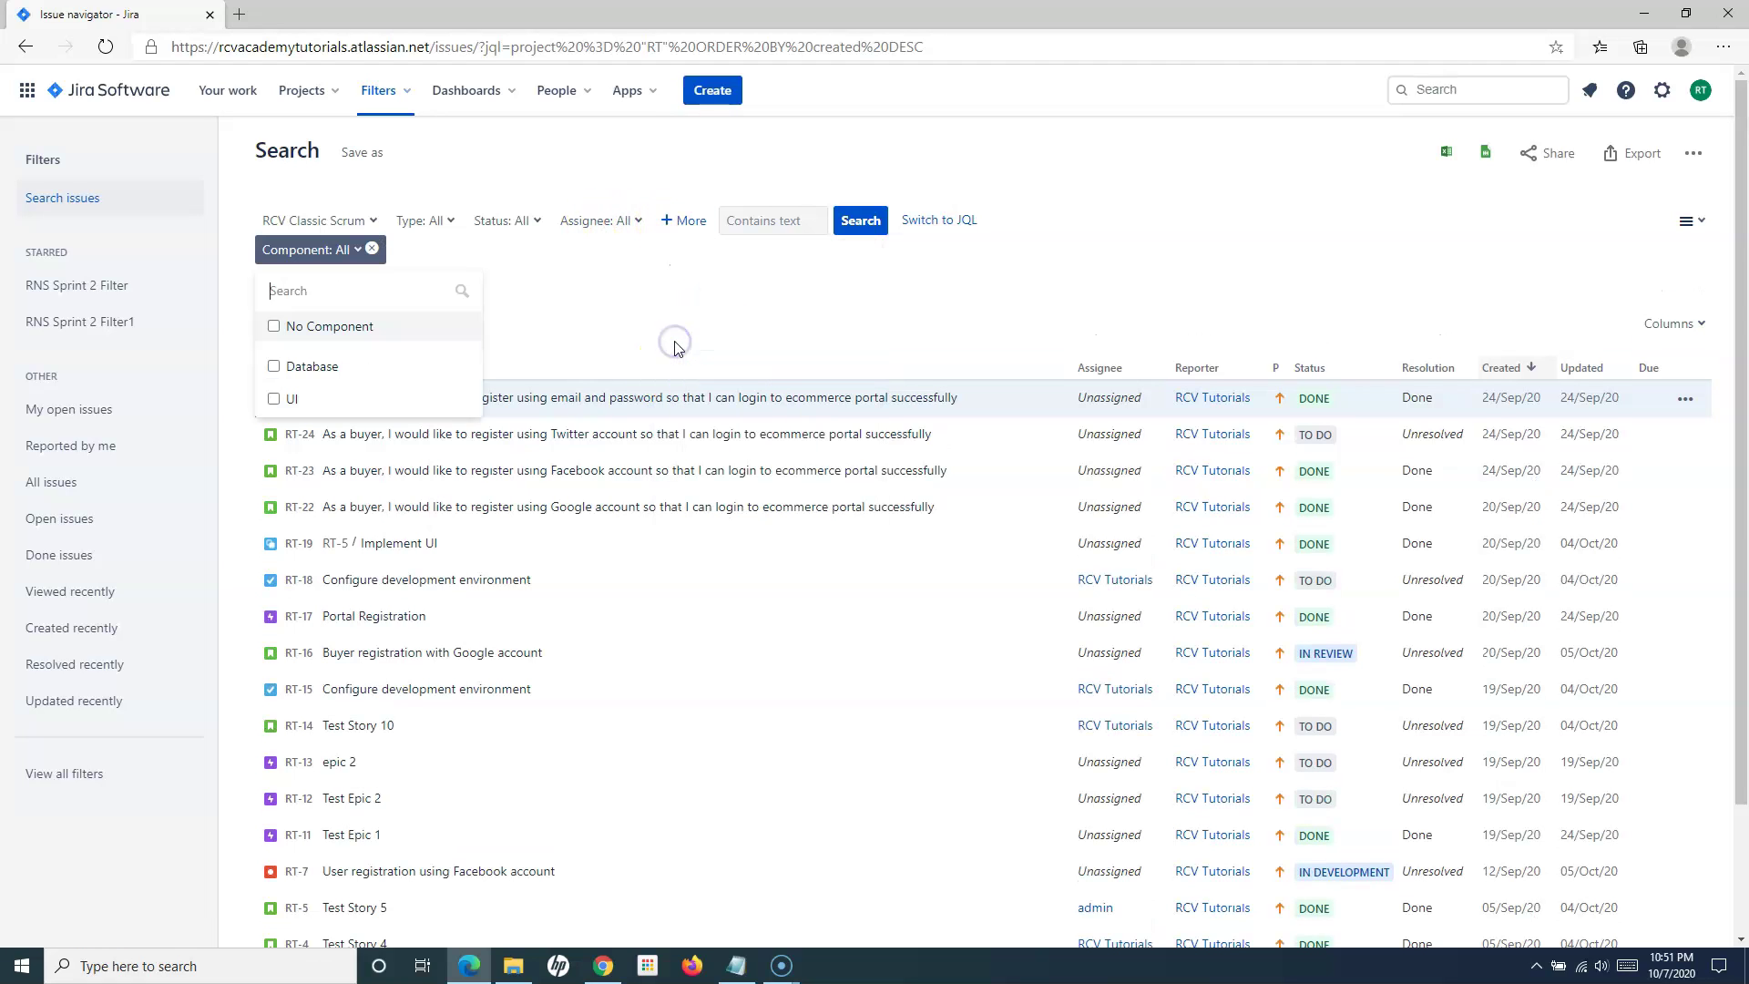
left_click(275, 367)
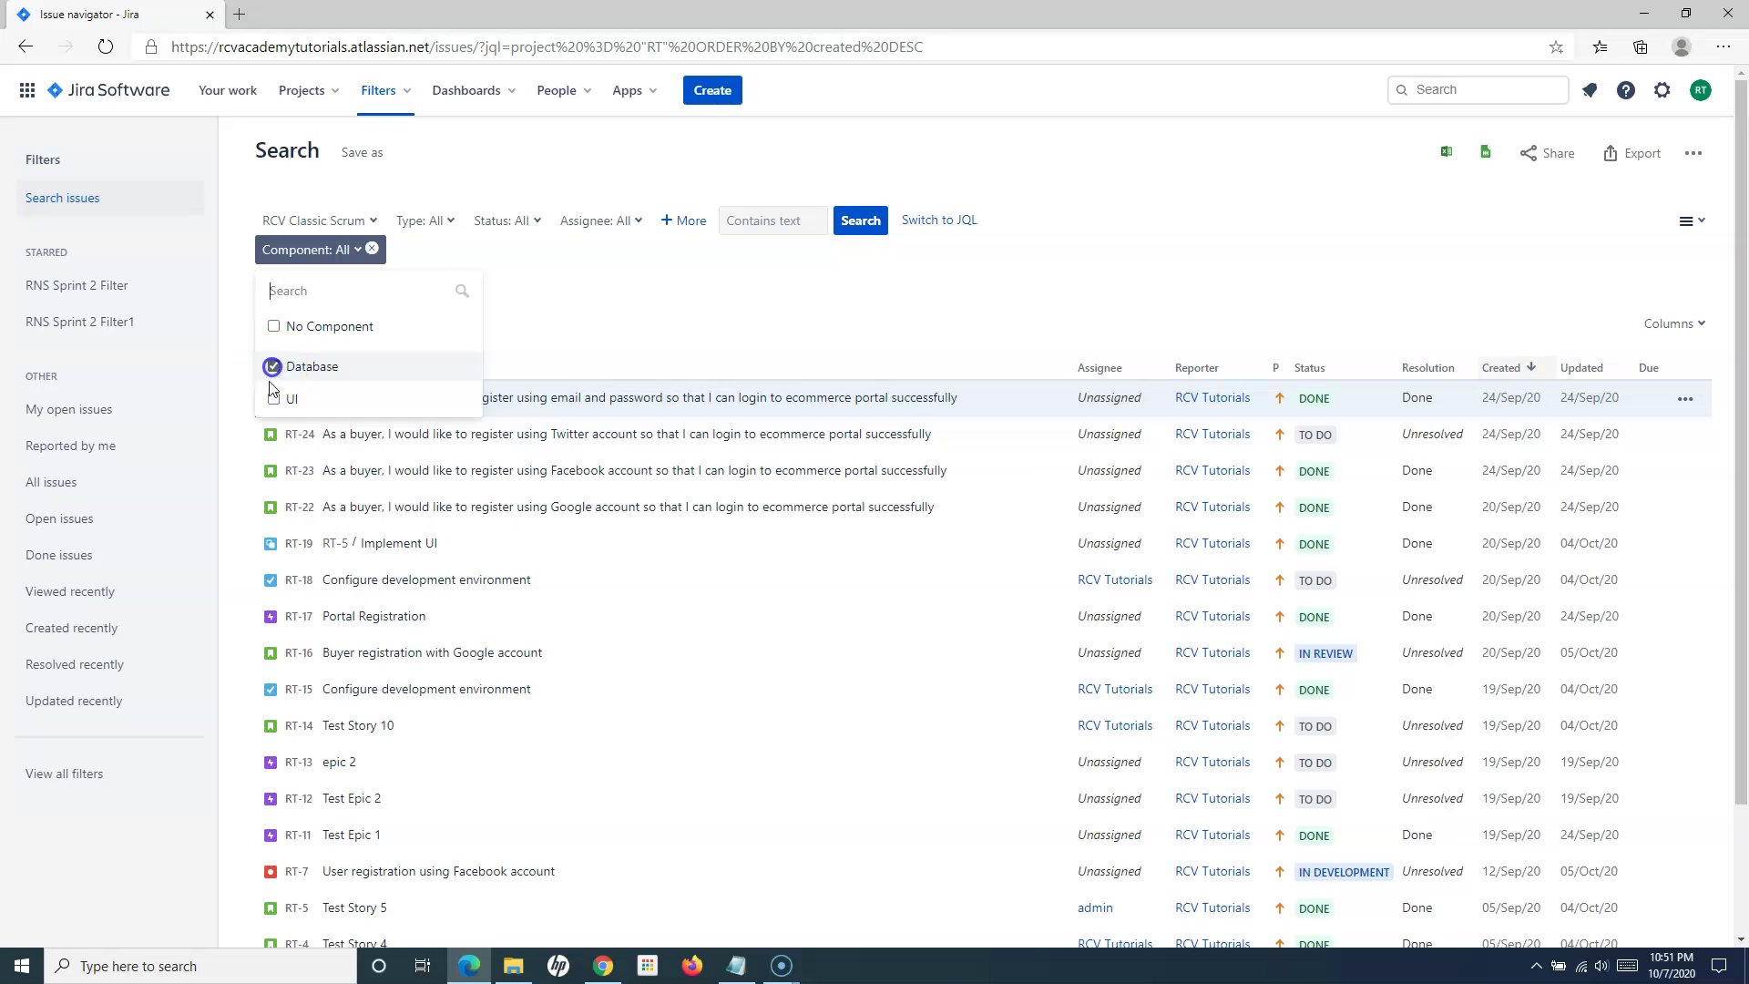
left_click(273, 396)
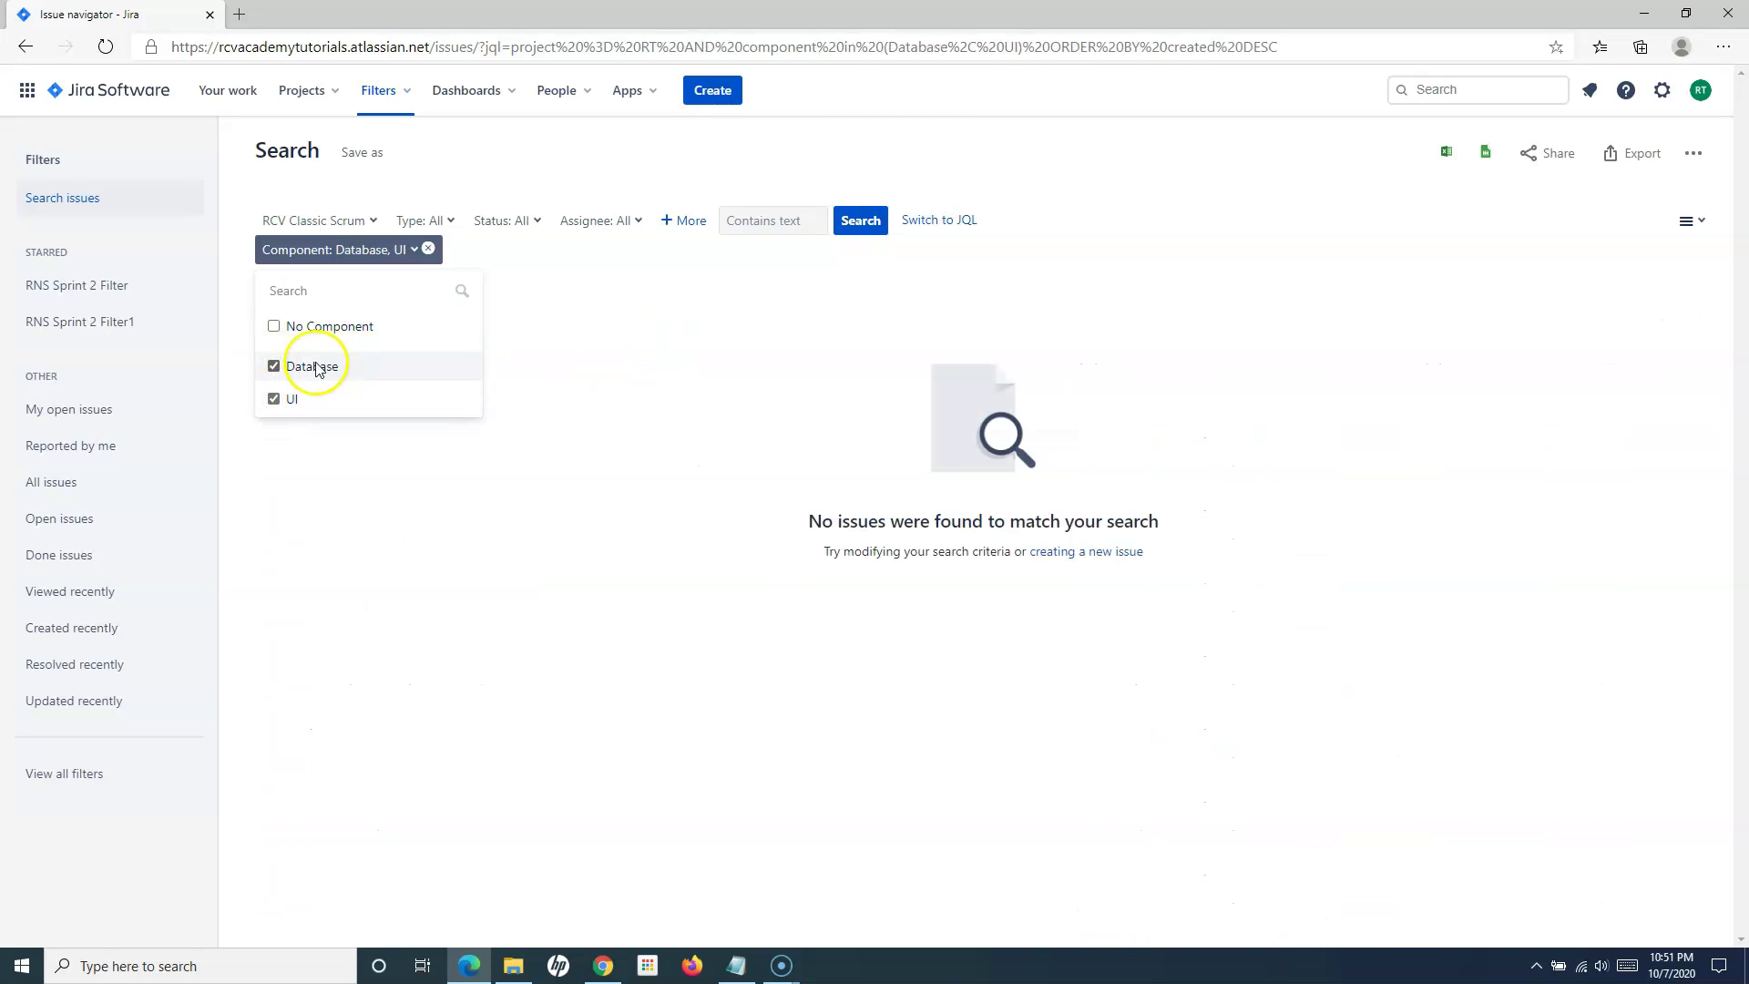
left_click(273, 367)
left_click(272, 400)
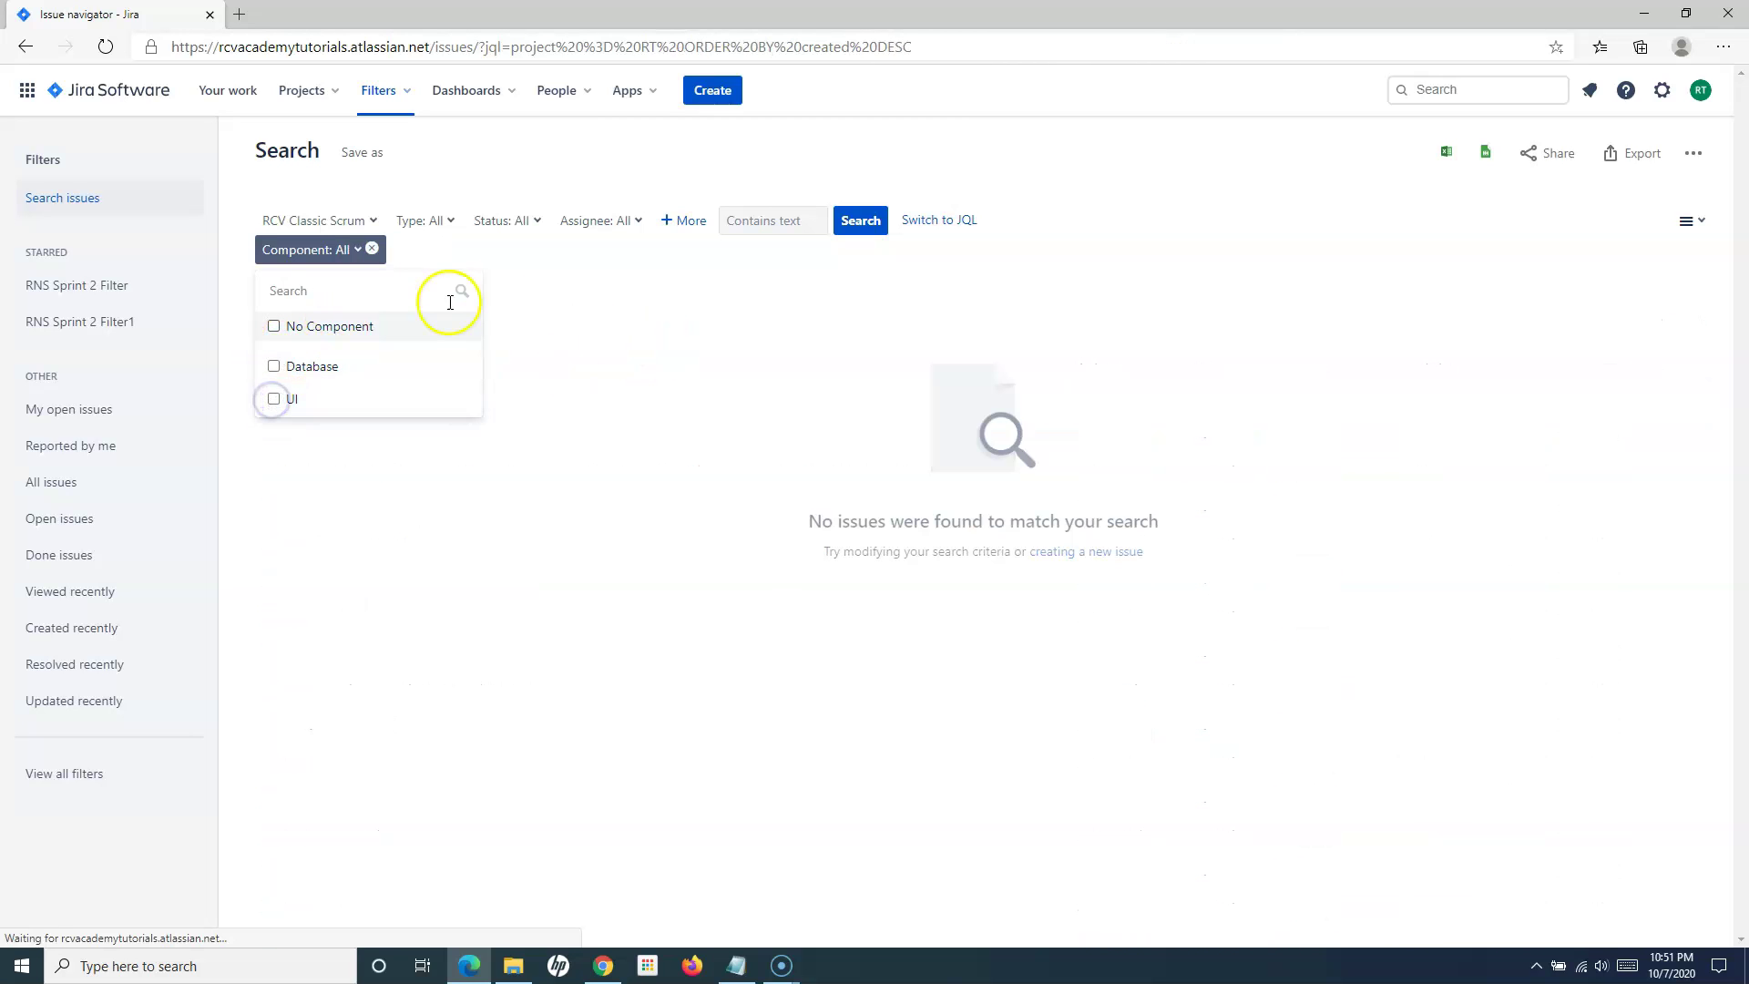
left_click(371, 250)
left_click(542, 273)
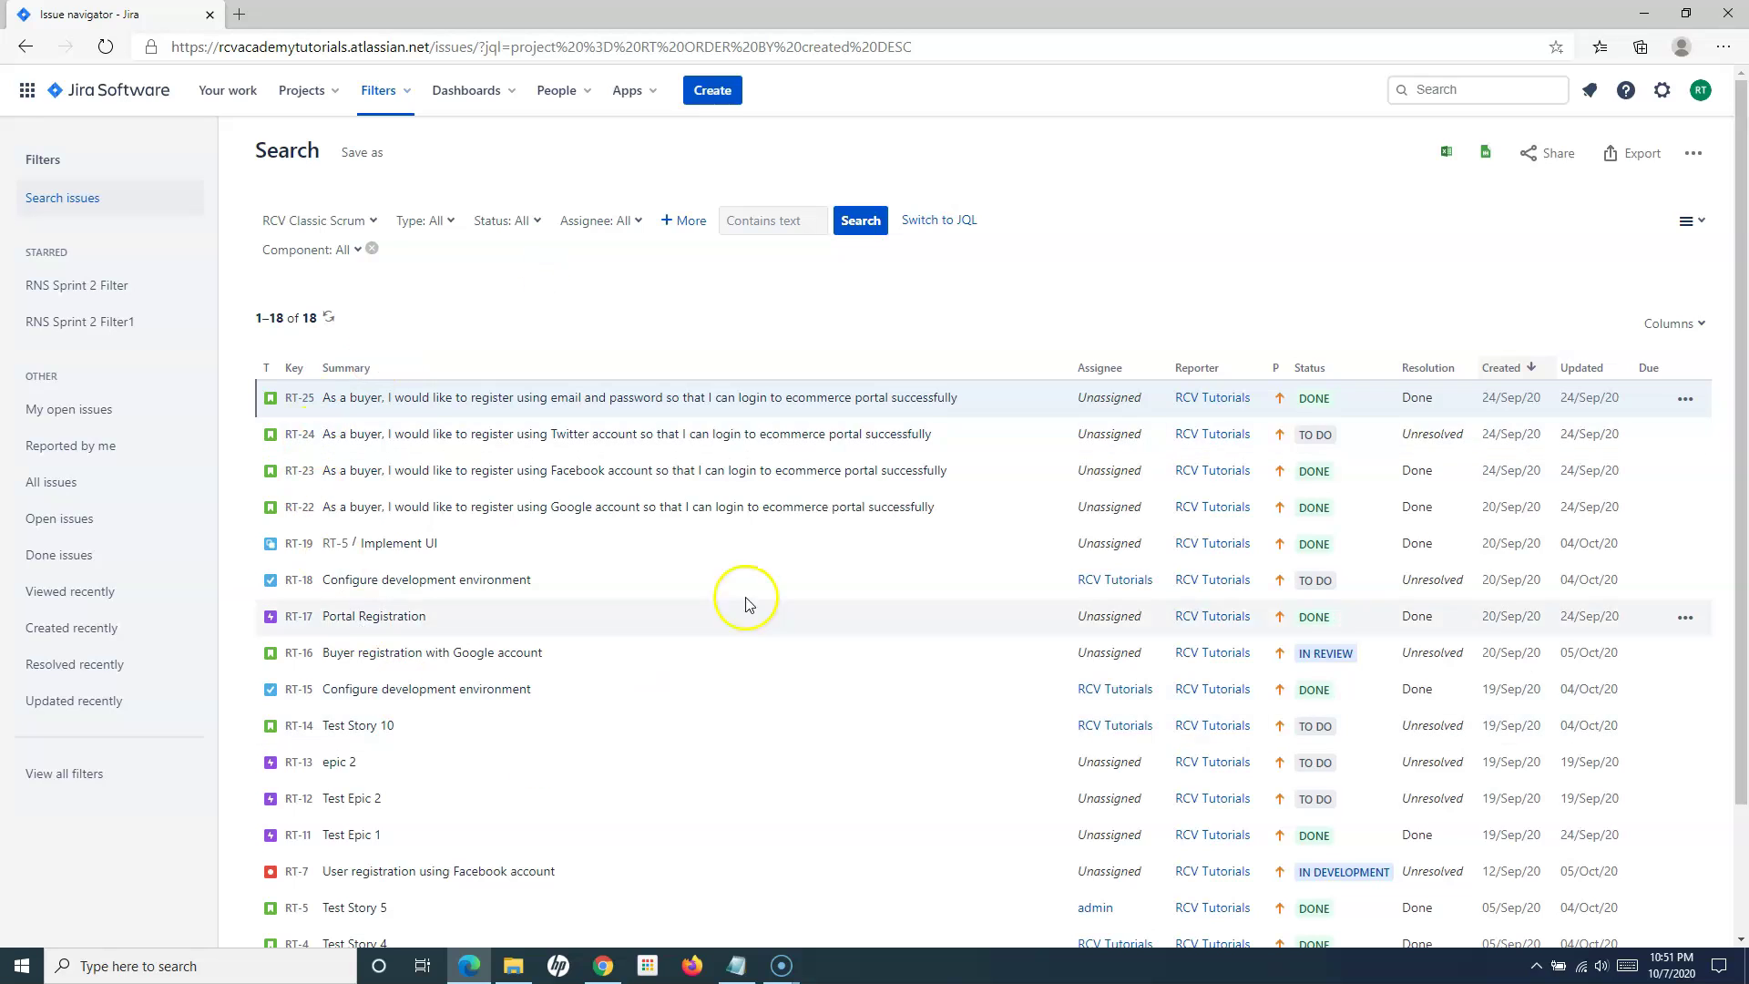
Restrict the issue search to the assignees Current User and Unassigned.
left_click(641, 221)
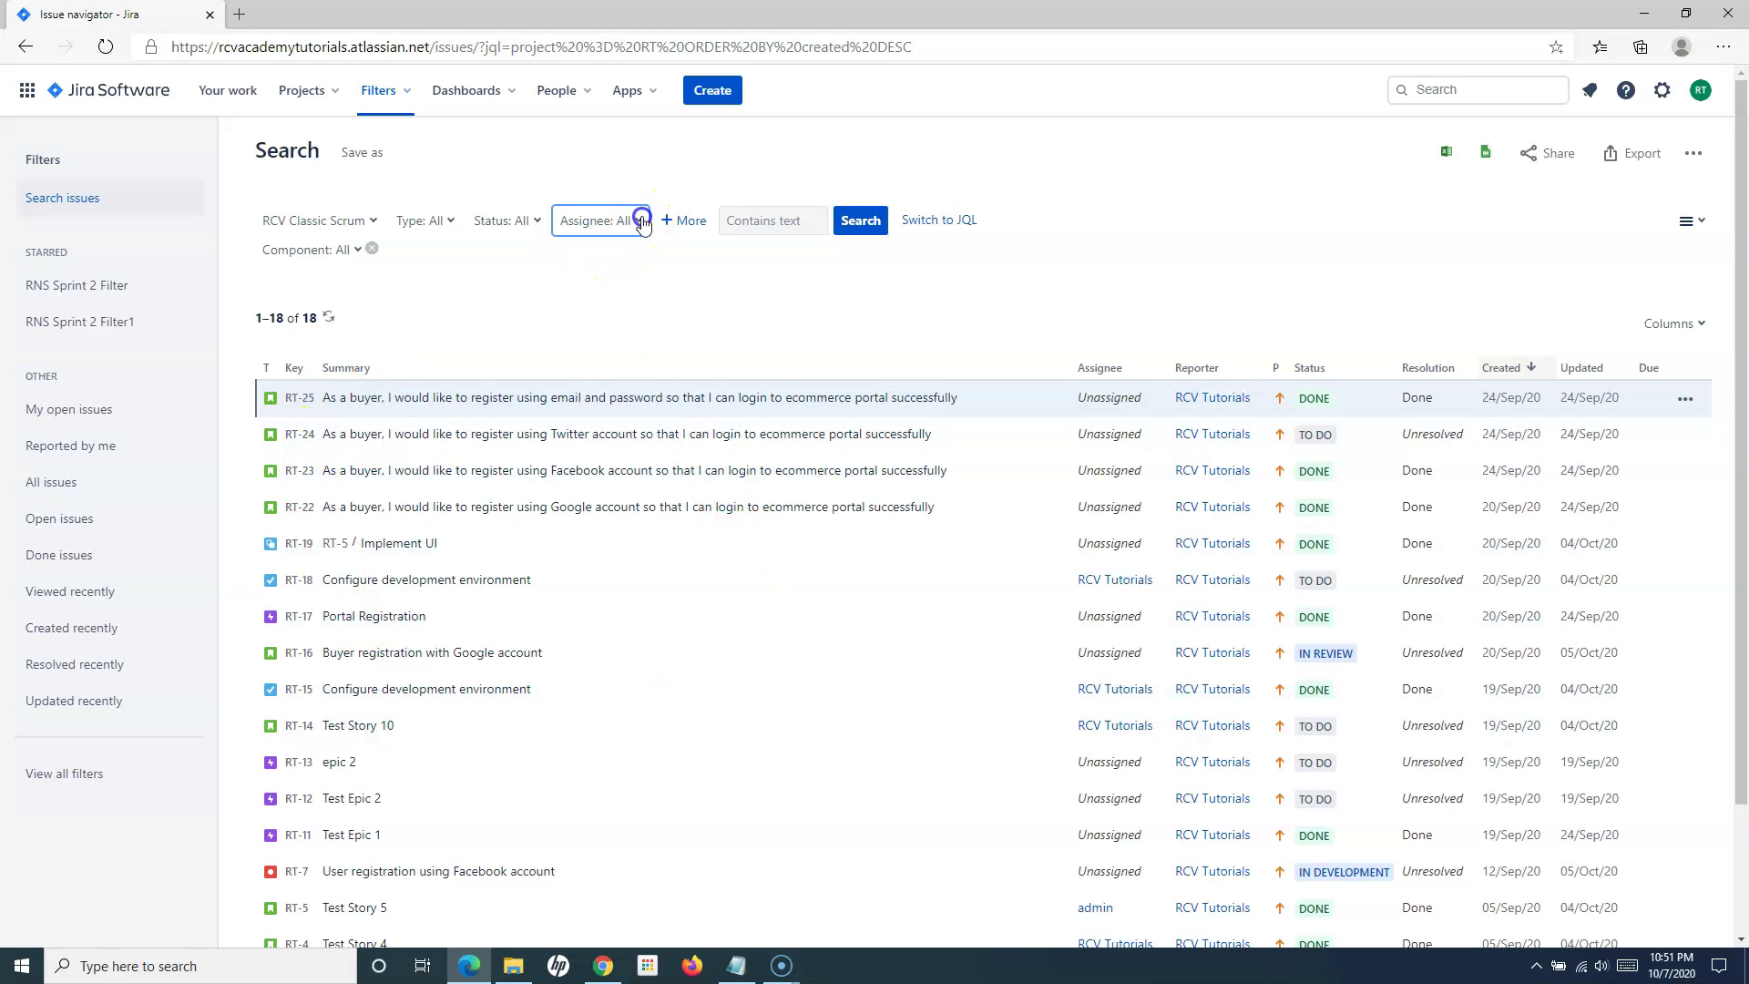
left_click(571, 299)
left_click(571, 332)
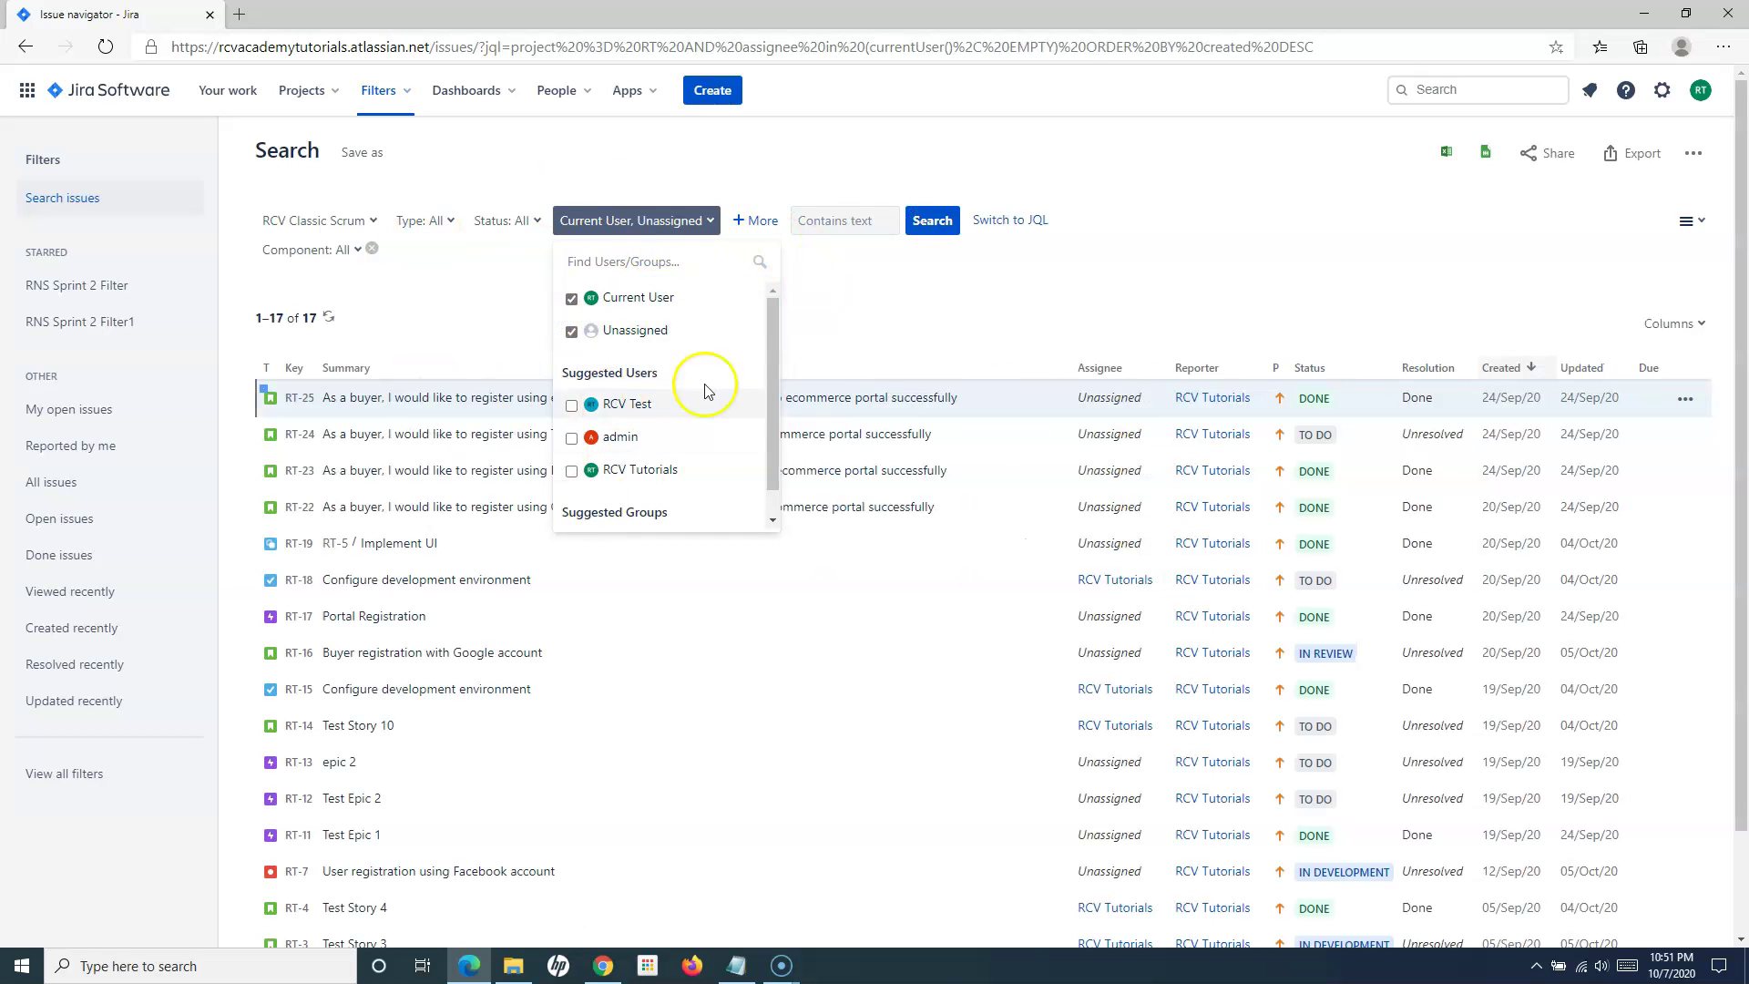
left_click(890, 324)
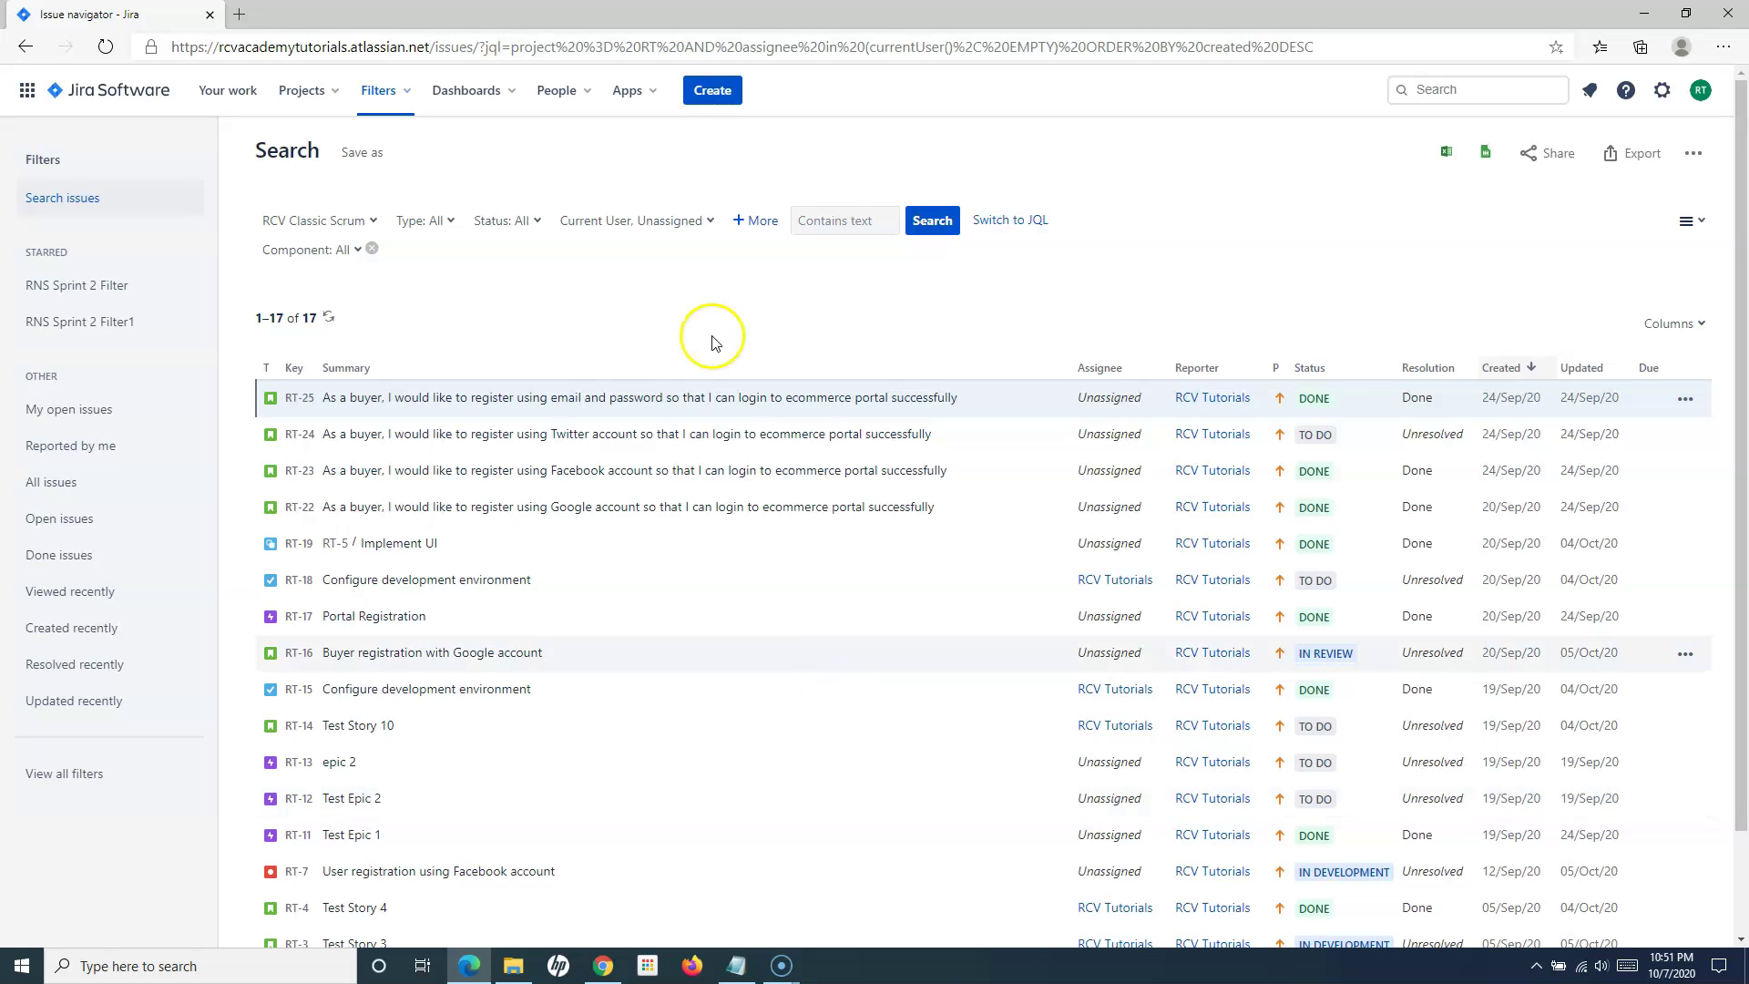
Save the current search as a filter named "Filter Demo".
left_click(360, 153)
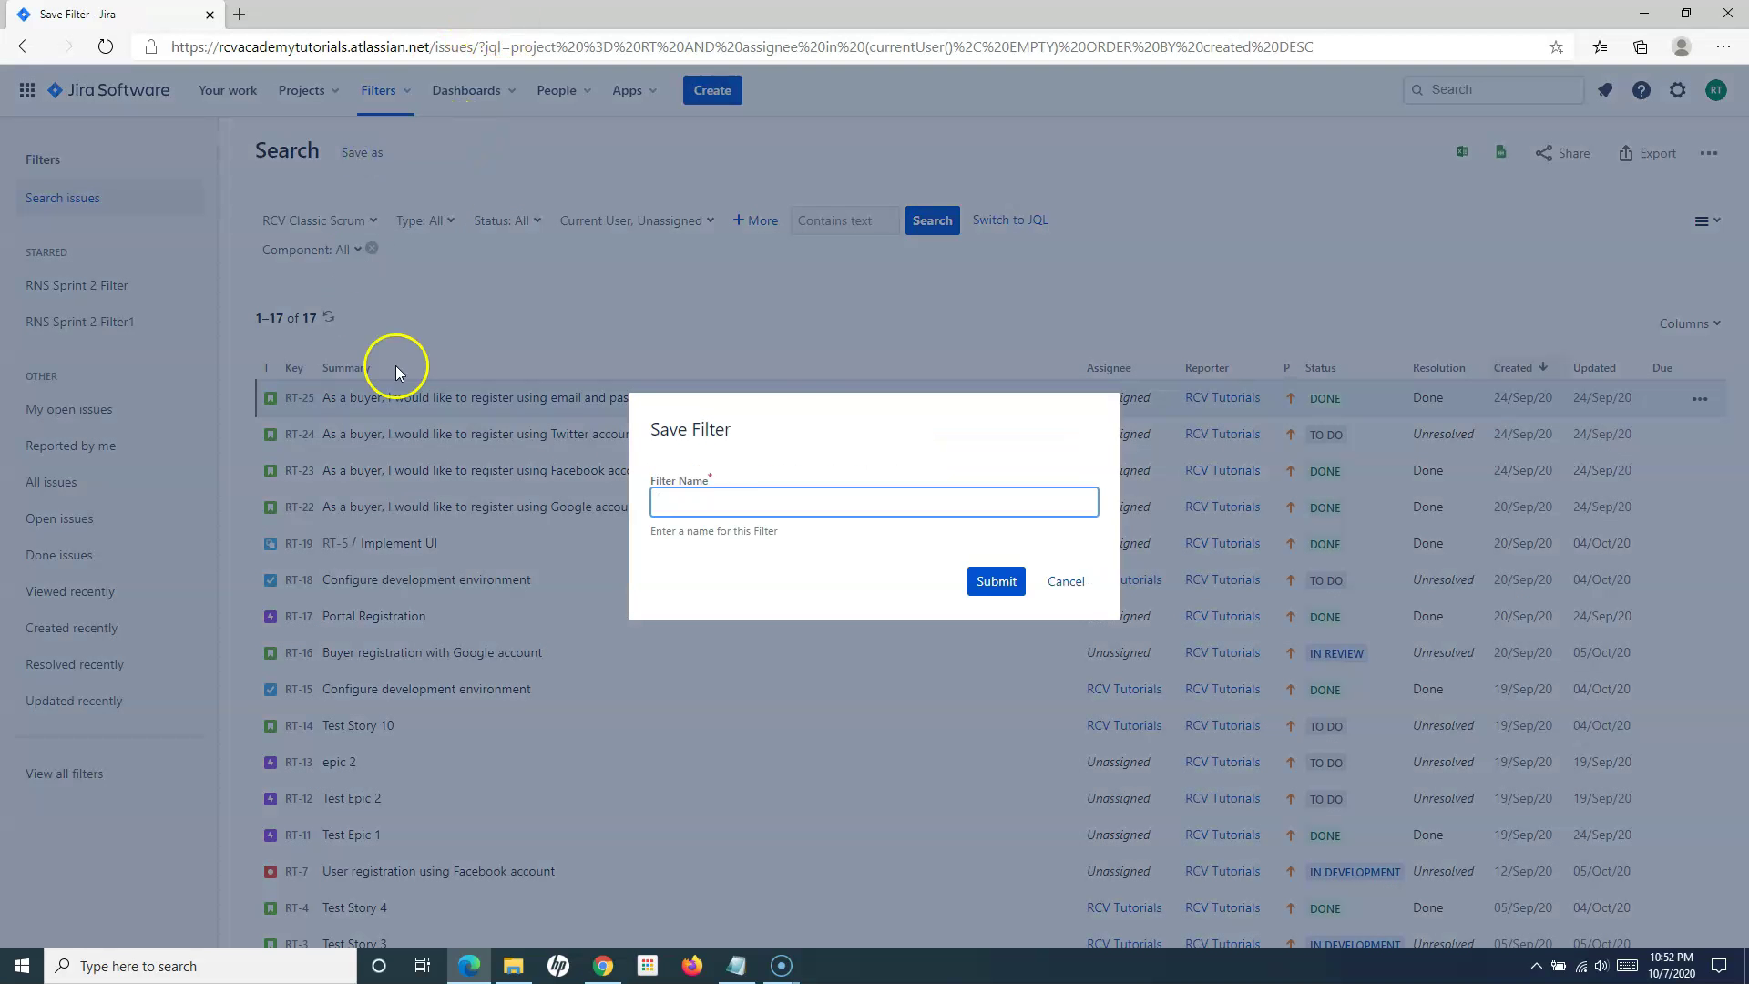
left_click(710, 500)
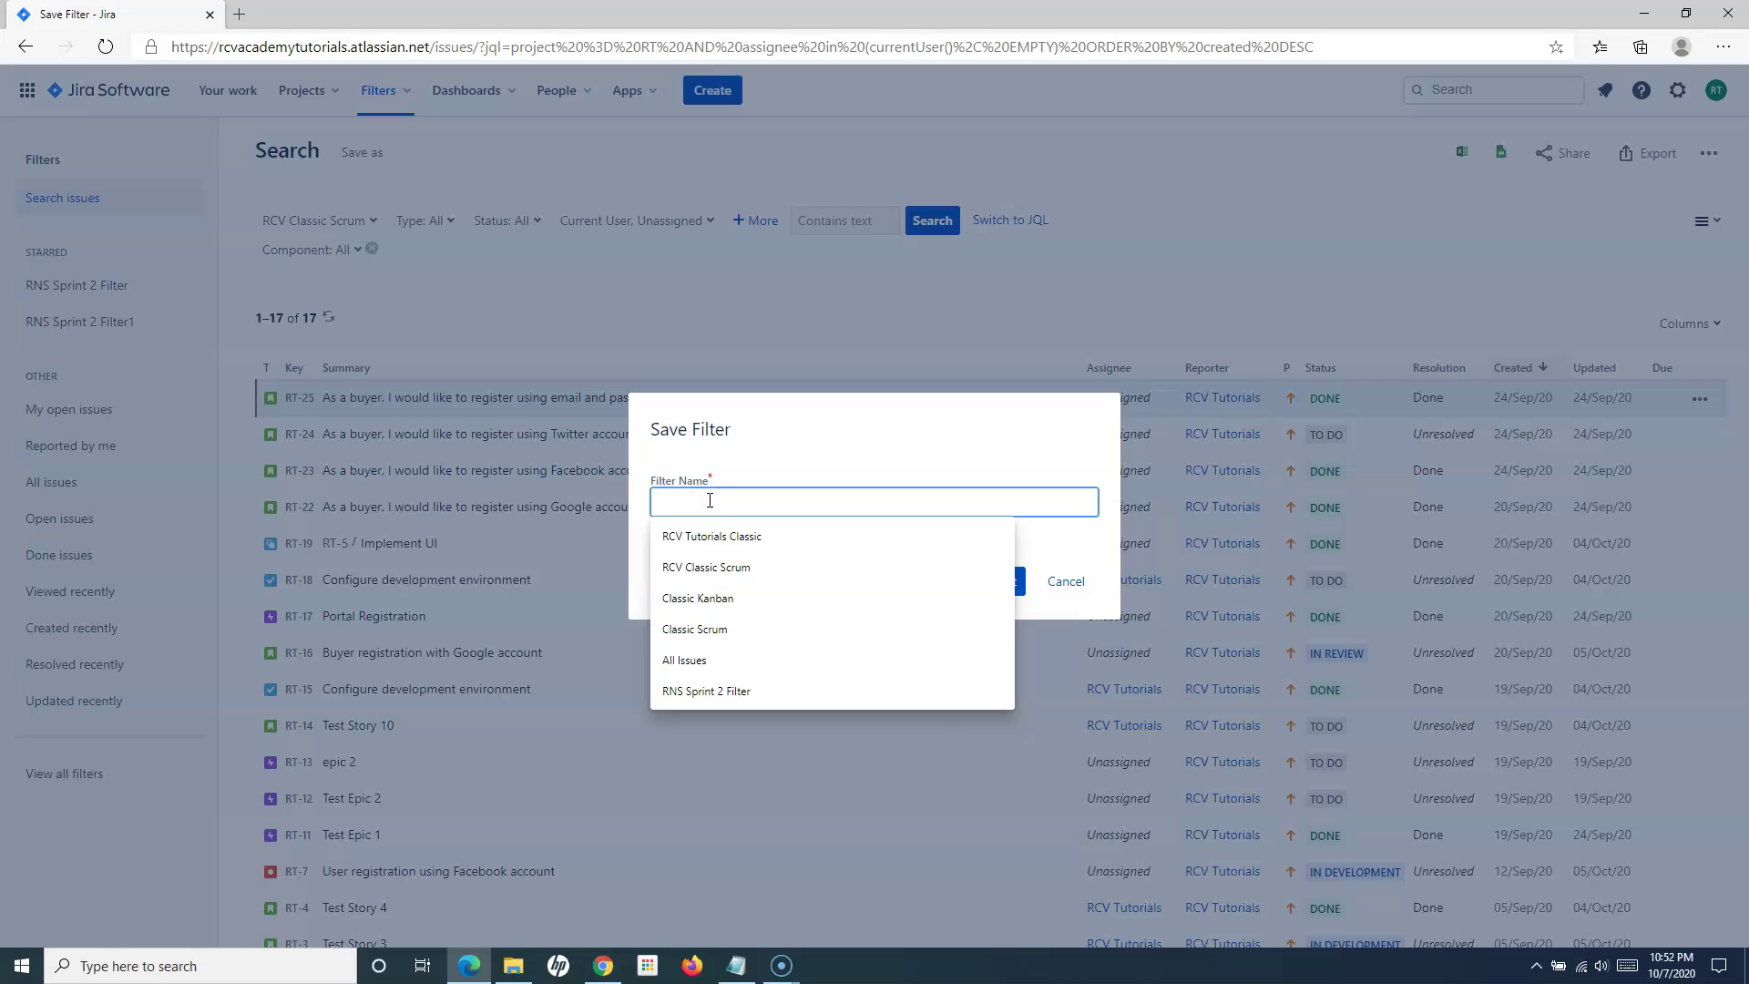
type("Filter Demo")
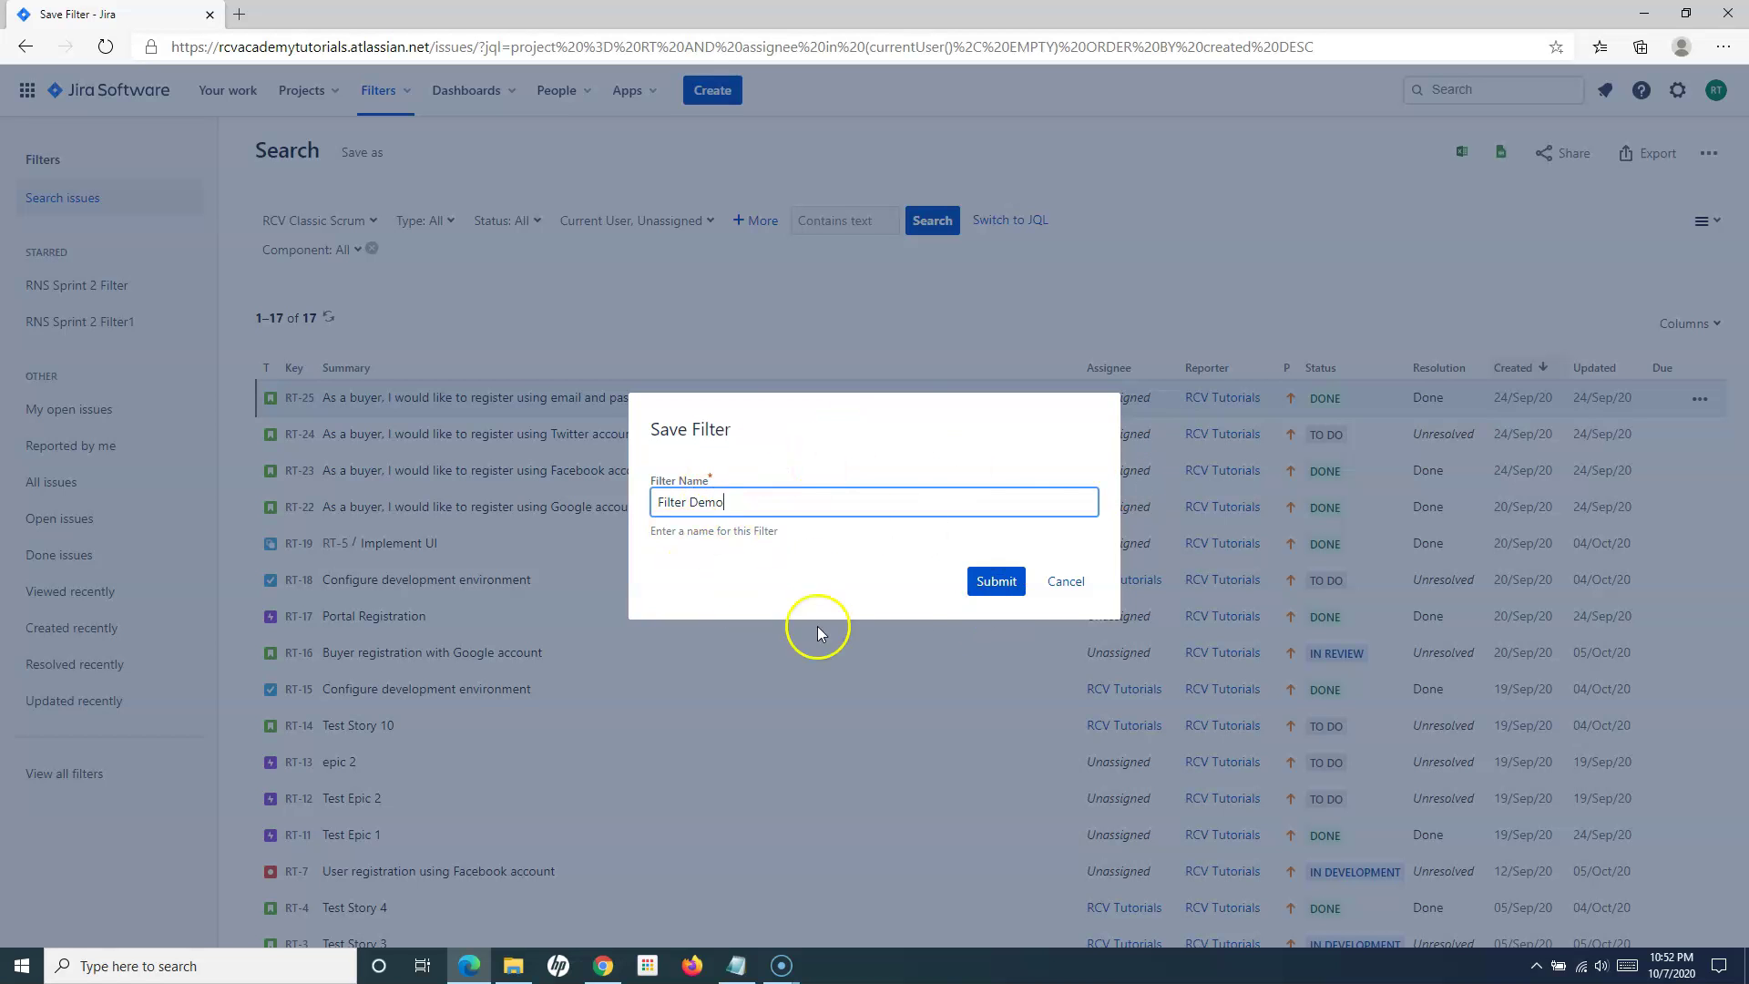
left_click(1011, 584)
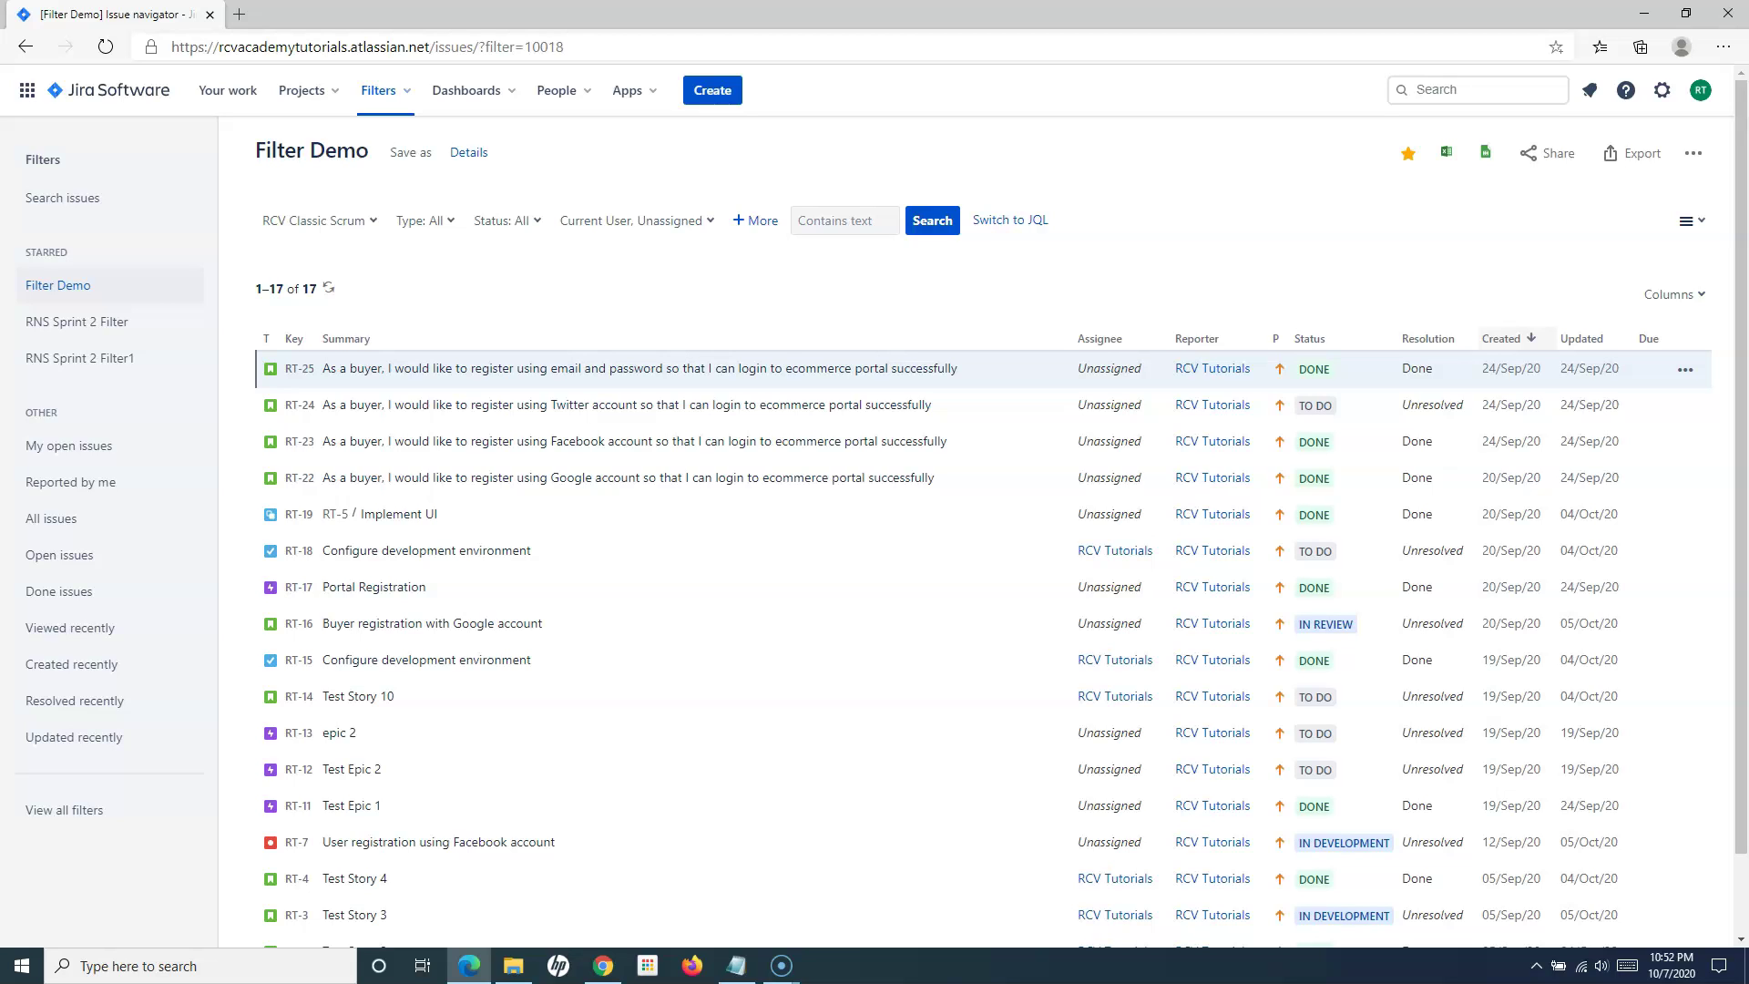
left_click(96, 287)
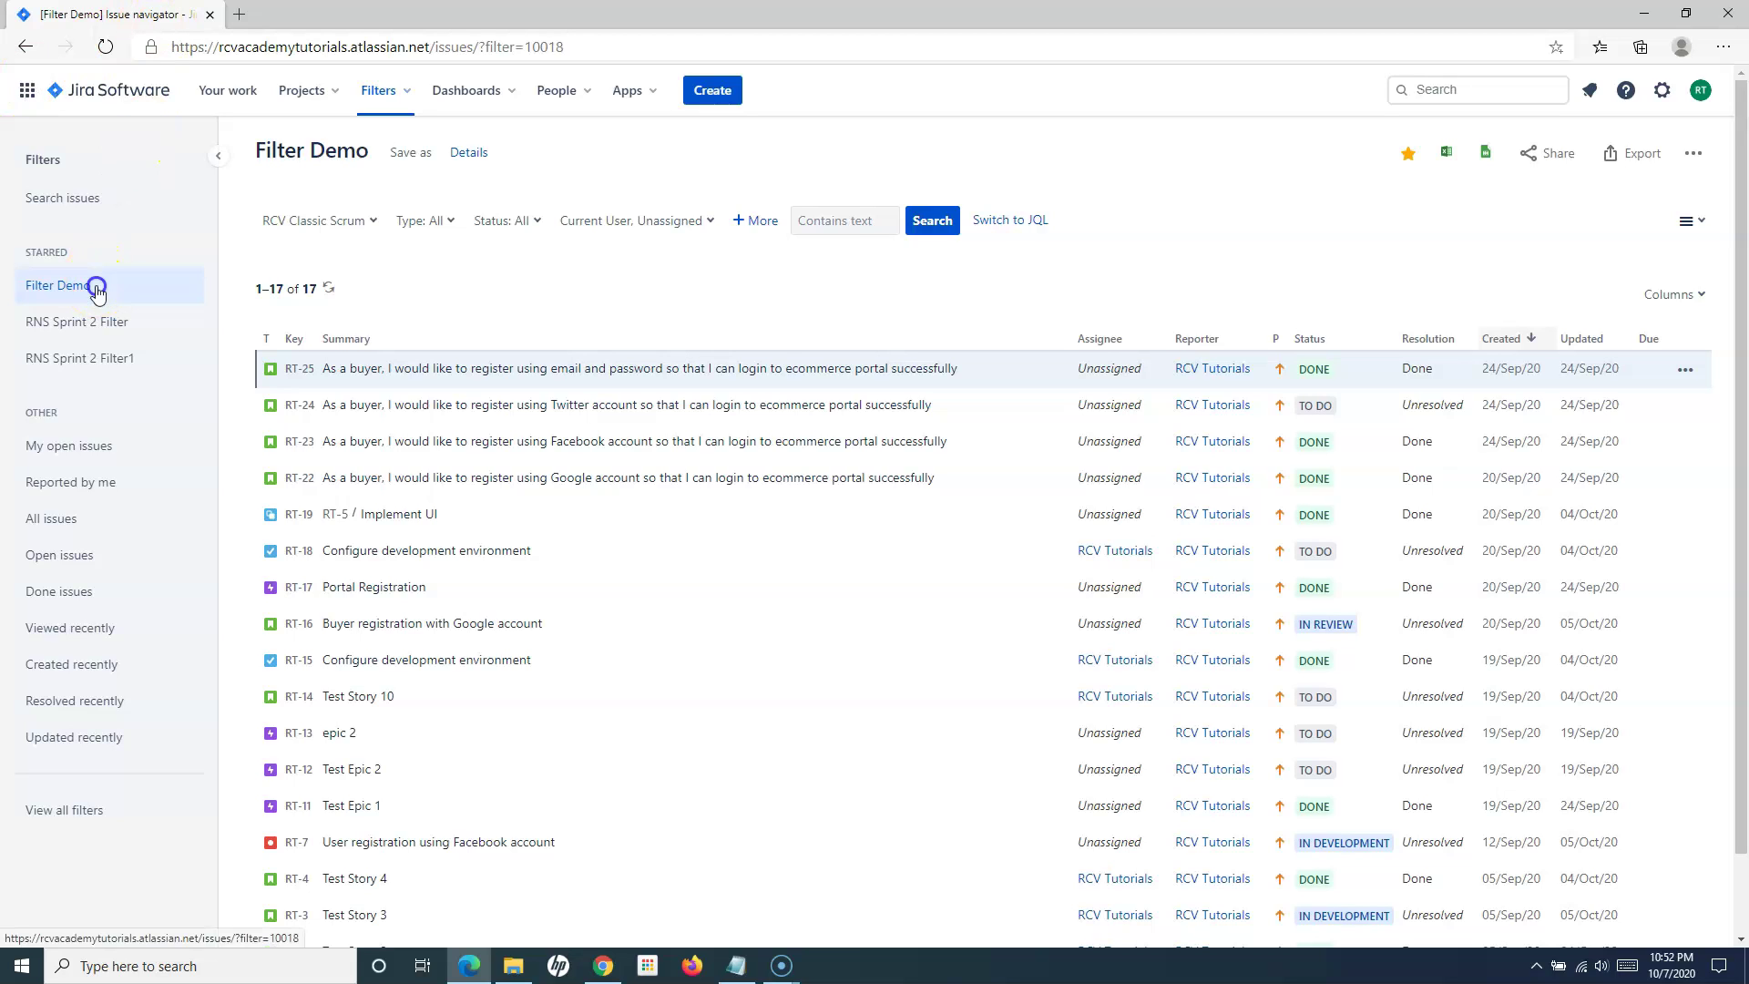
left_click(481, 157)
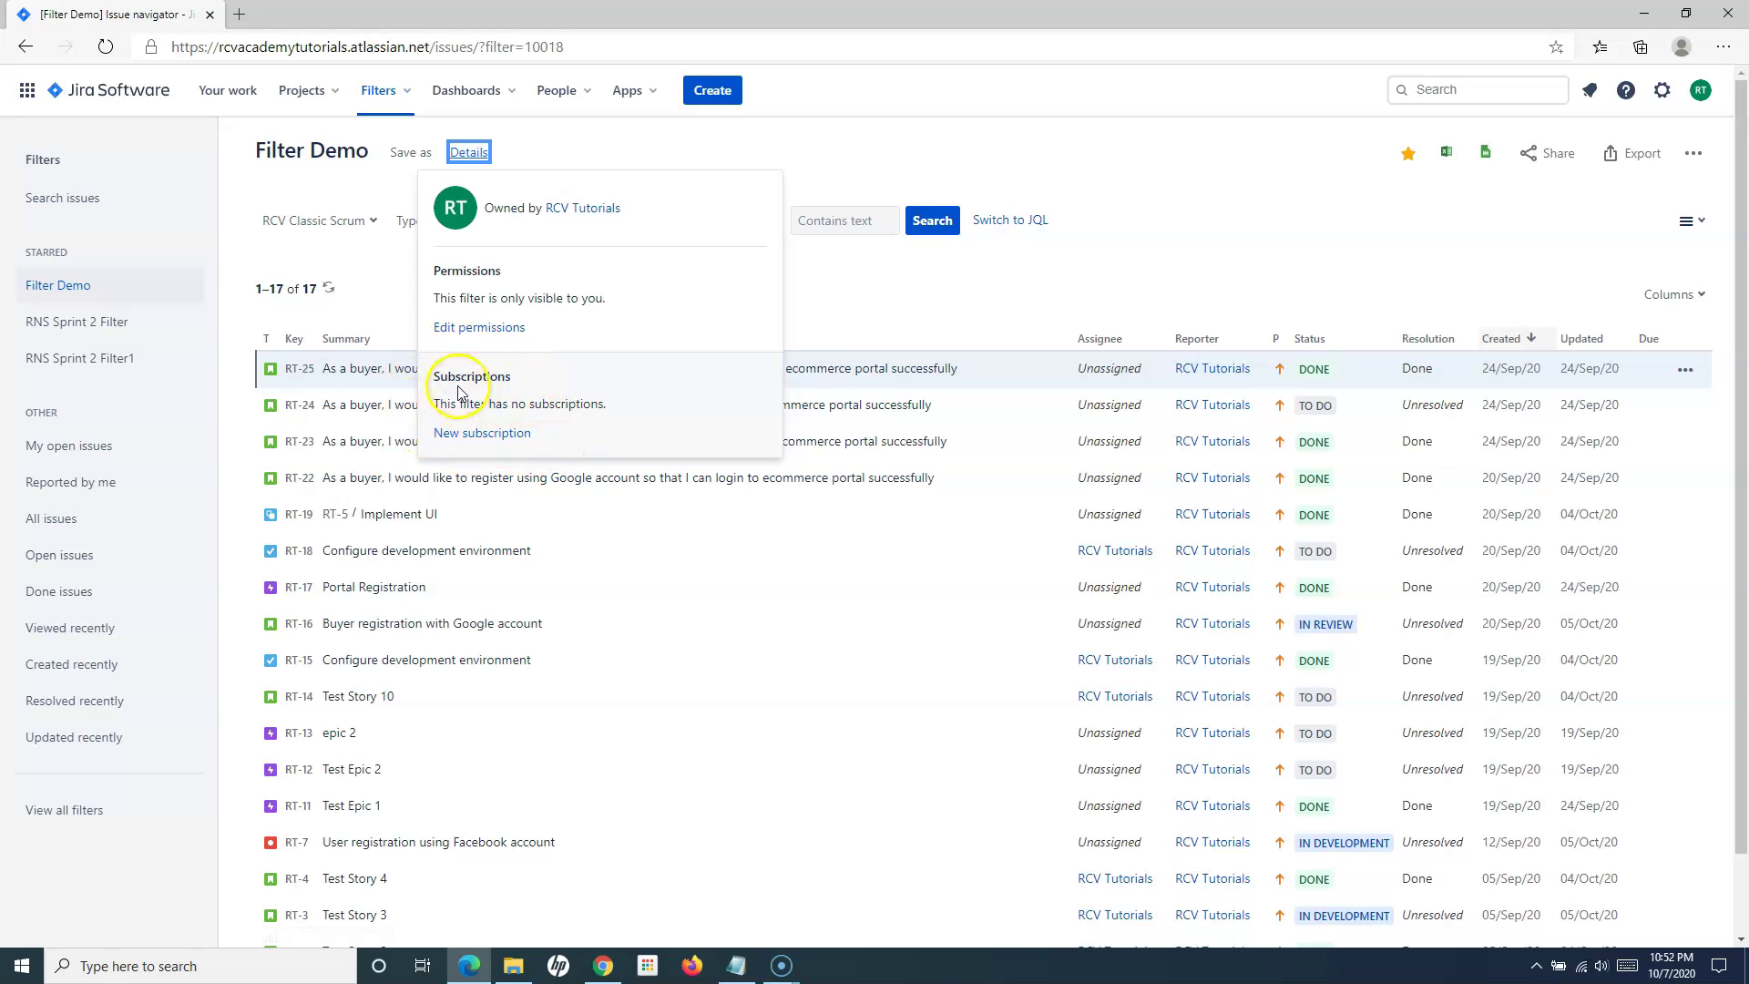
left_click(501, 435)
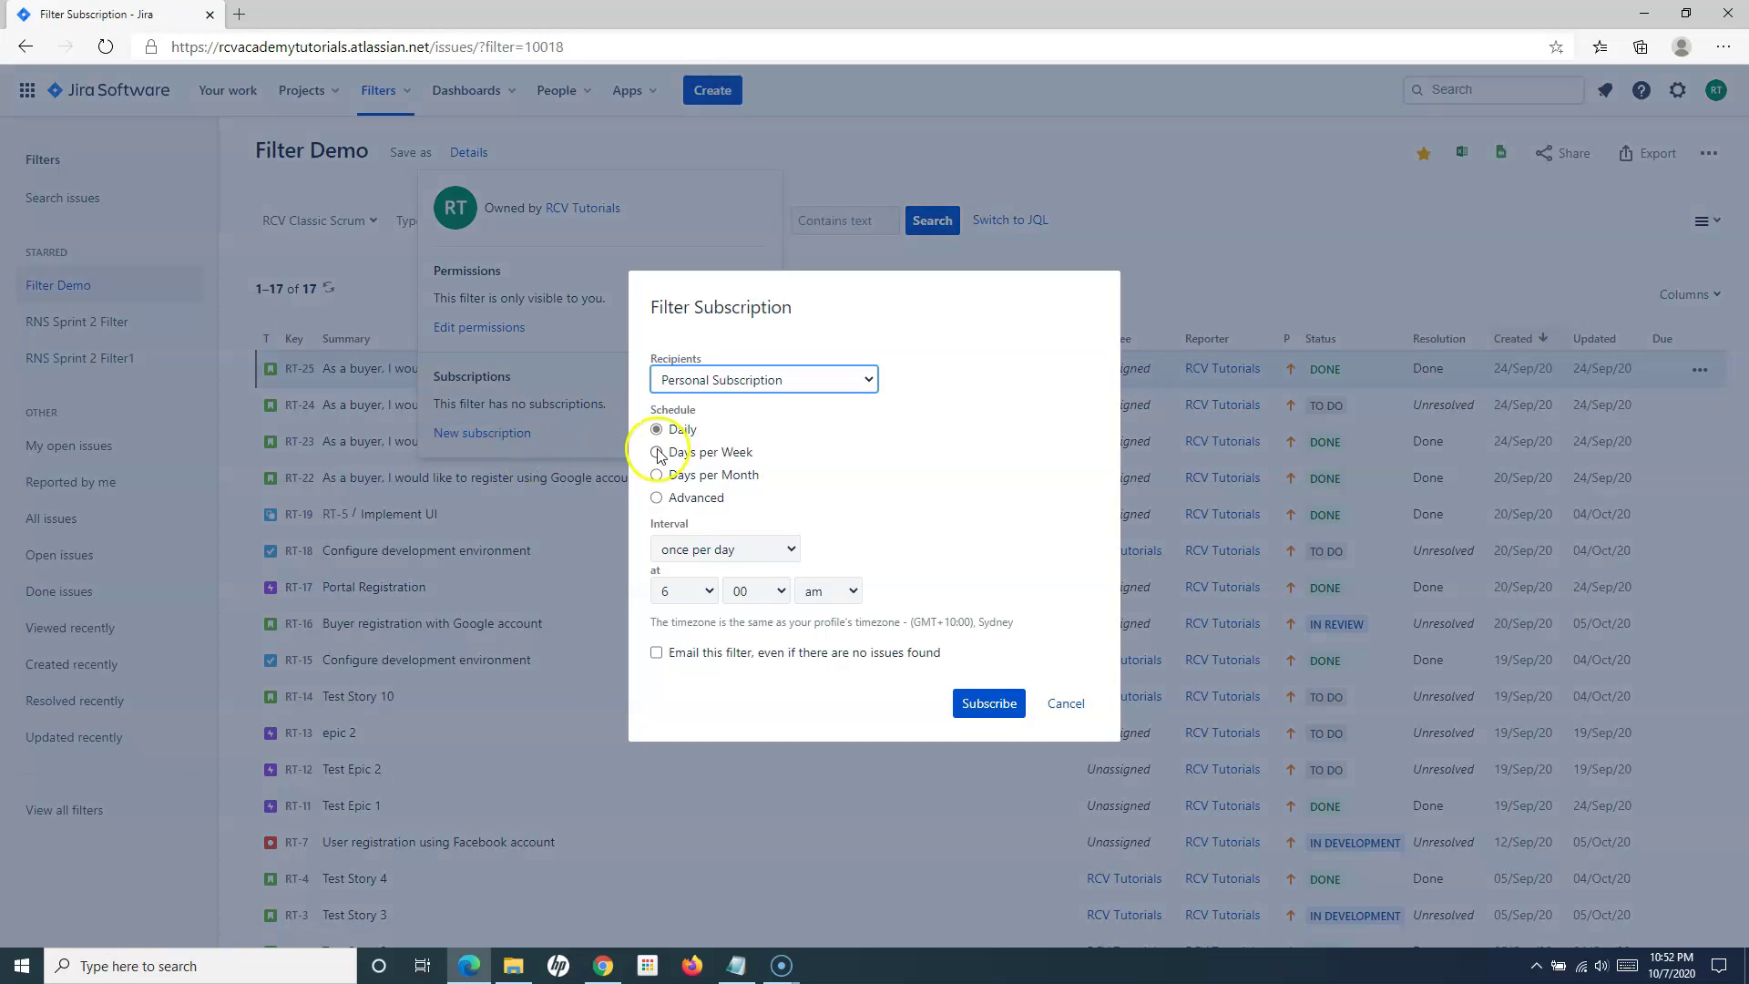
left_click(747, 382)
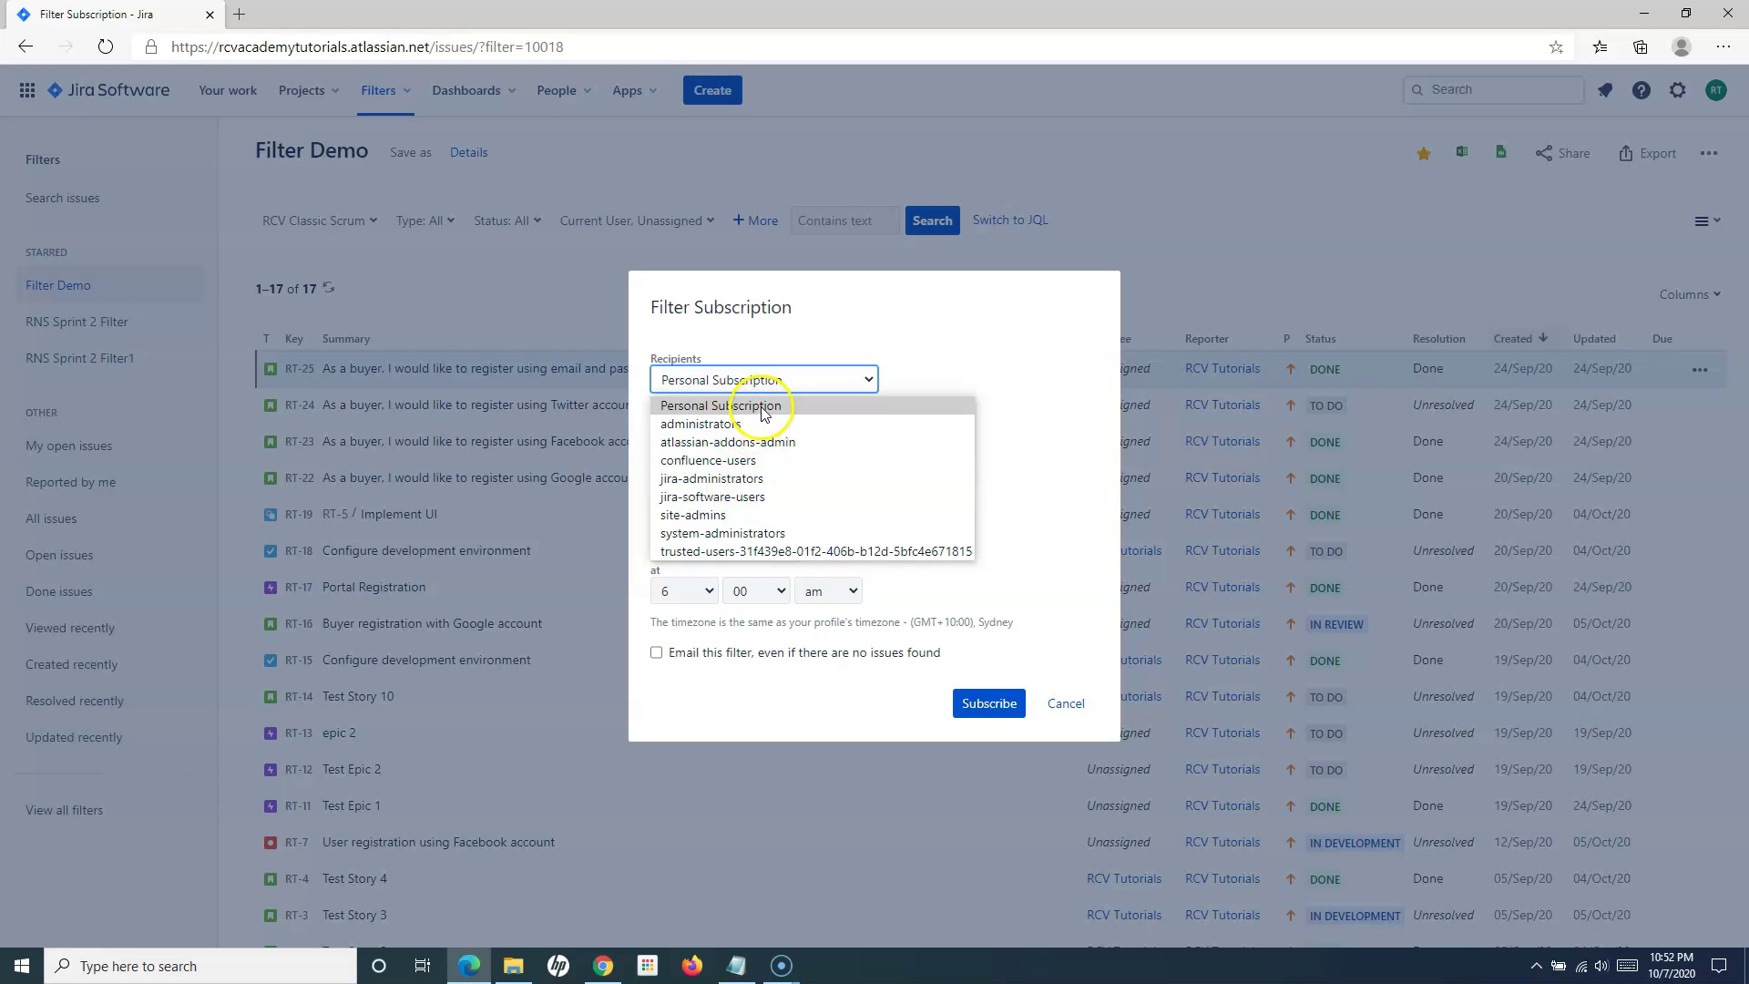
left_click(749, 480)
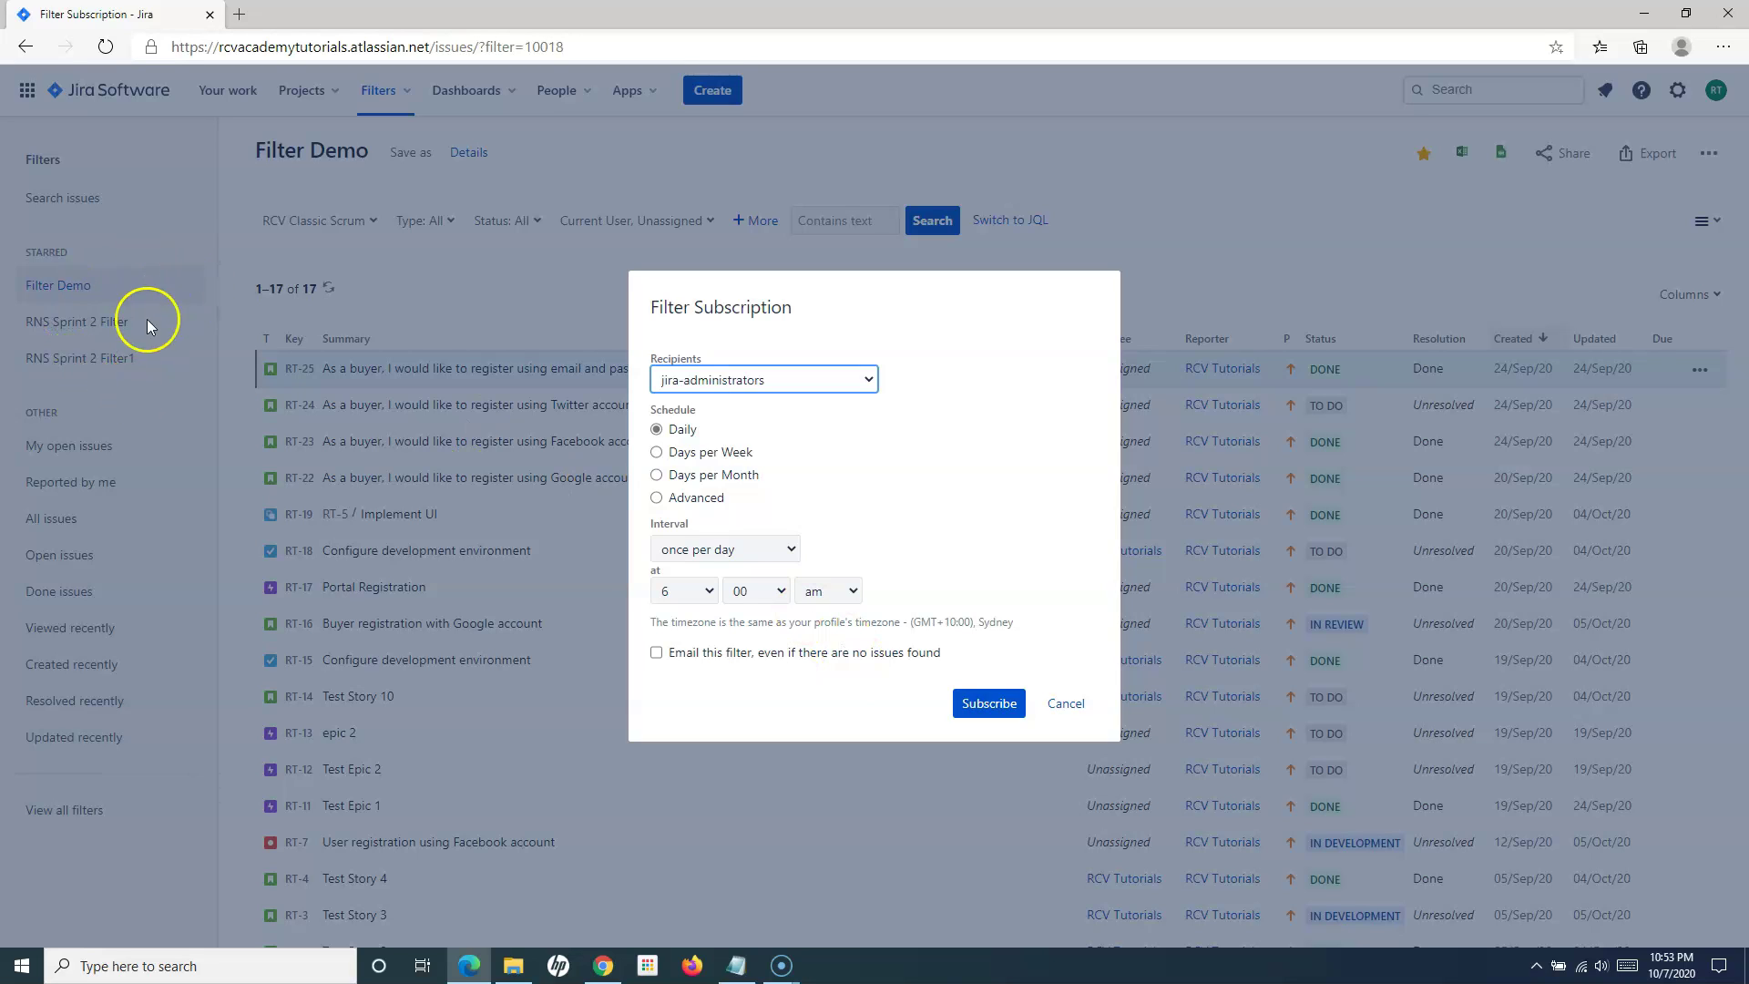
left_click(1066, 705)
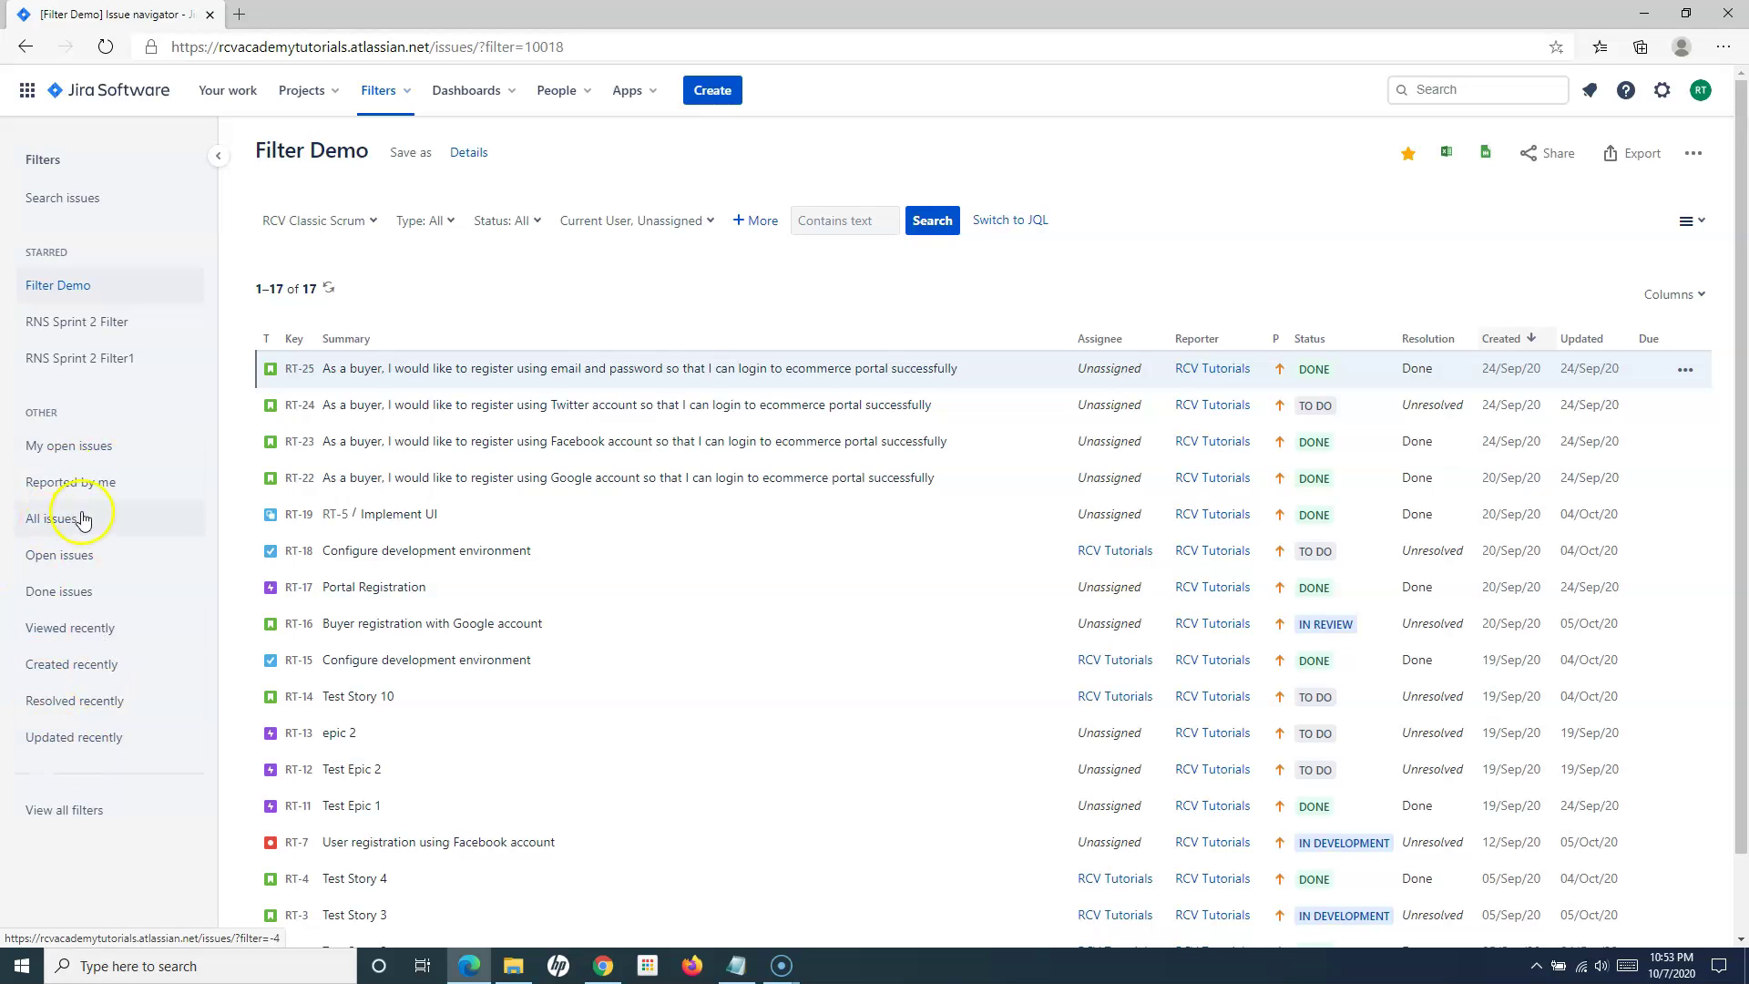
View the issues listed by the default filters My open issues and Reported by me.
left_click(89, 451)
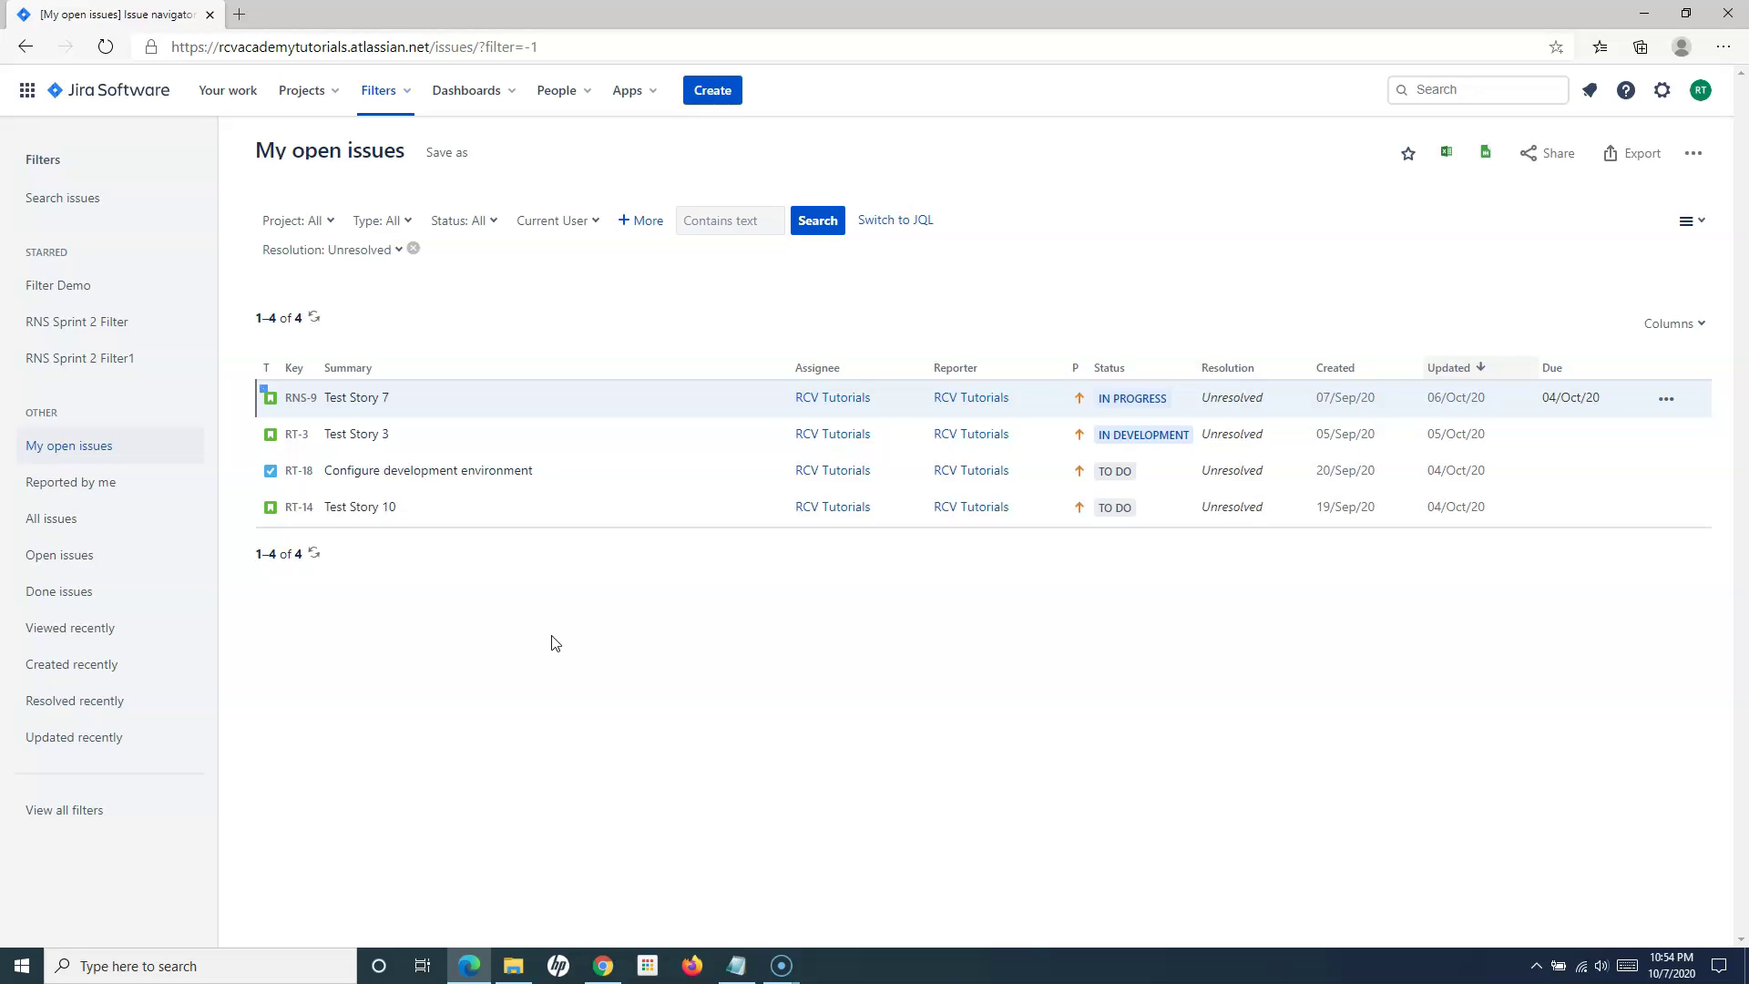
left_click(95, 484)
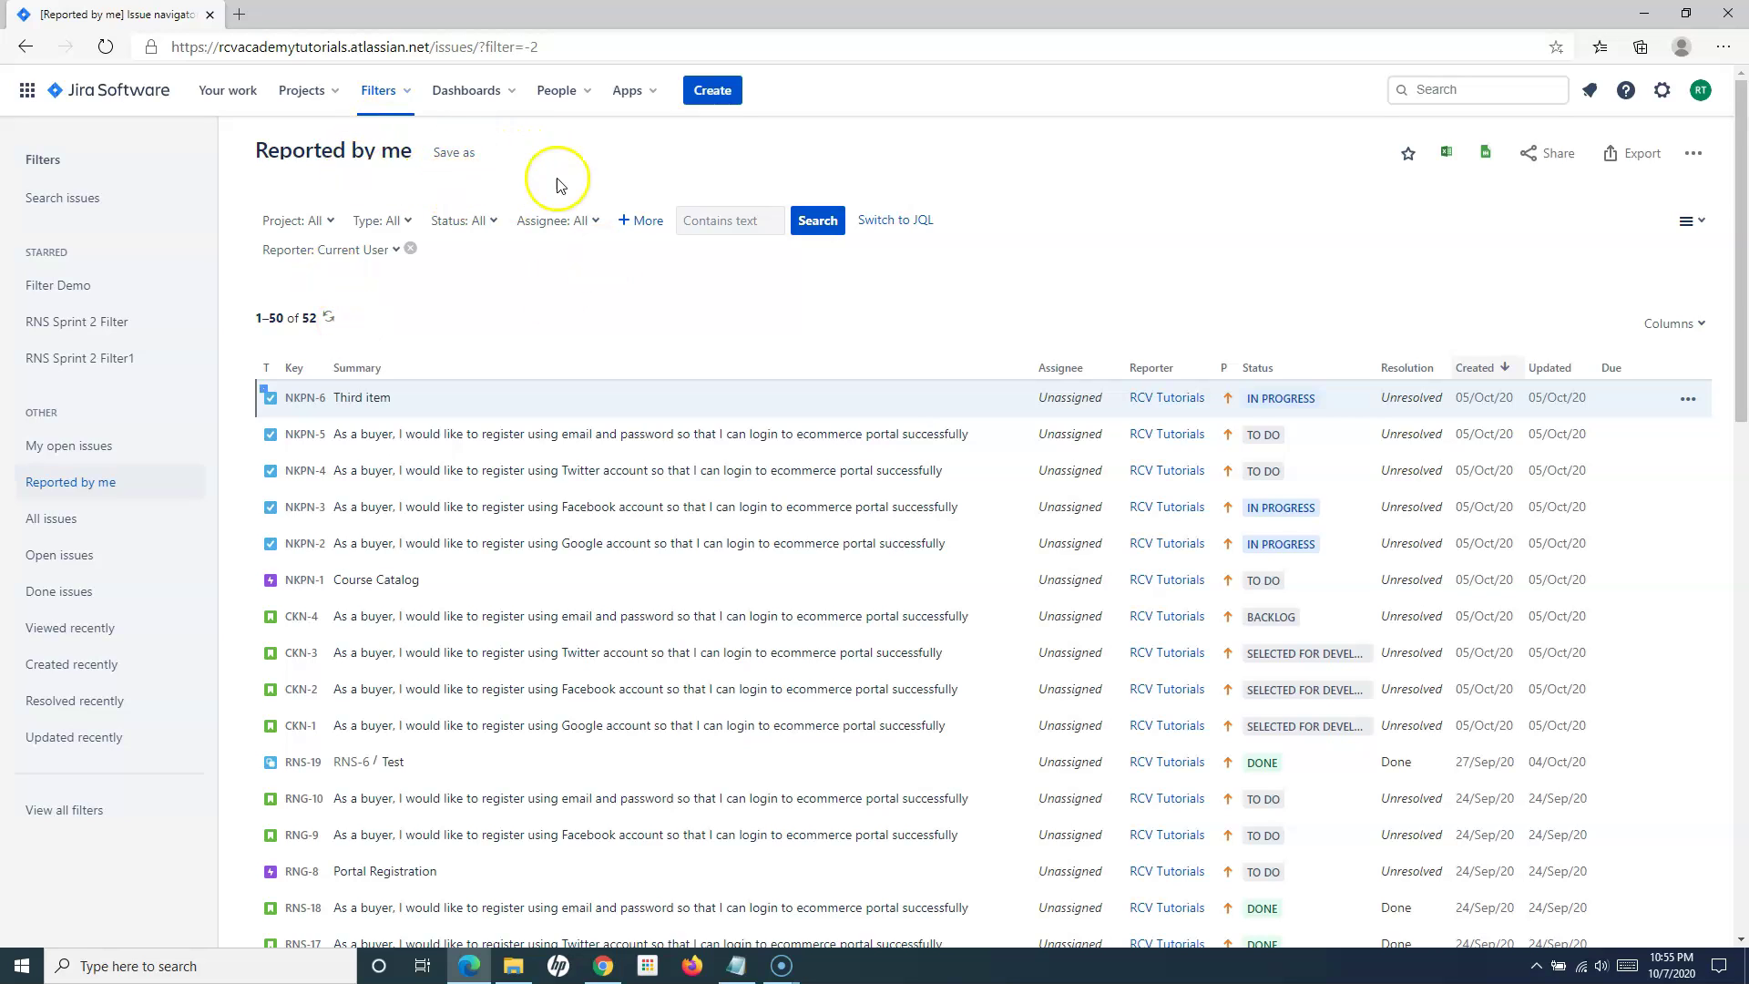
Return to the RCV Classic Scrum project and open its issues in the advanced search.
left_click(125, 92)
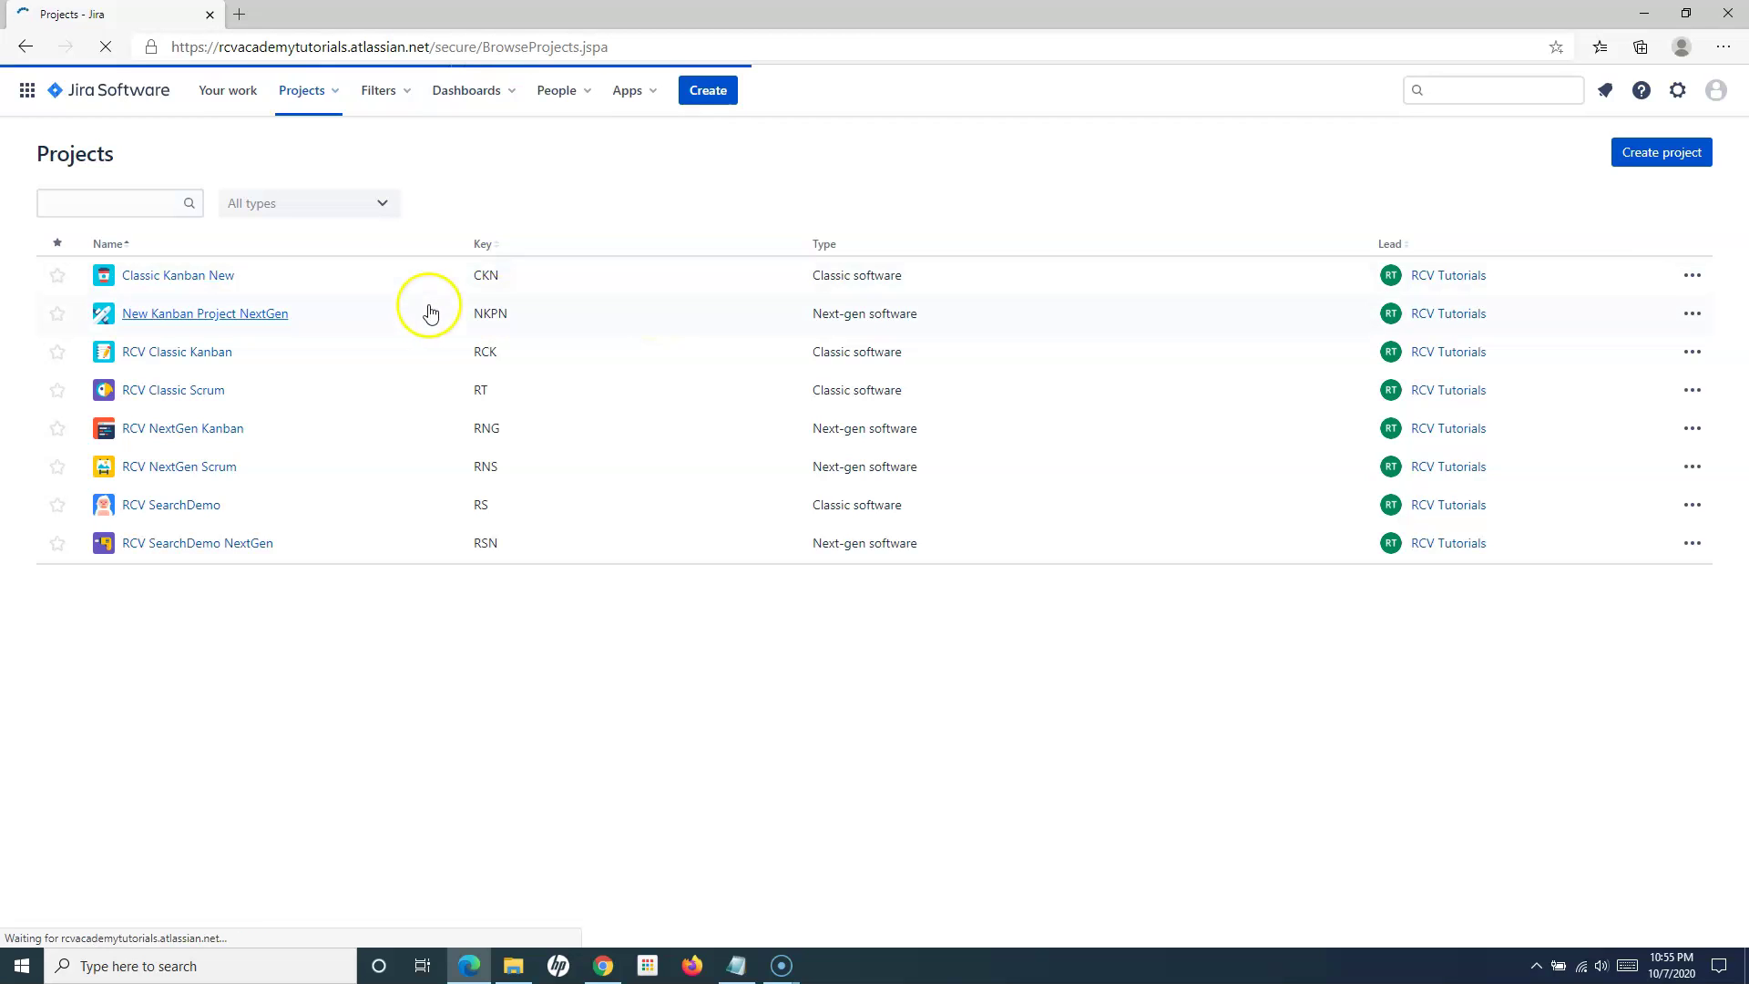
left_click(188, 394)
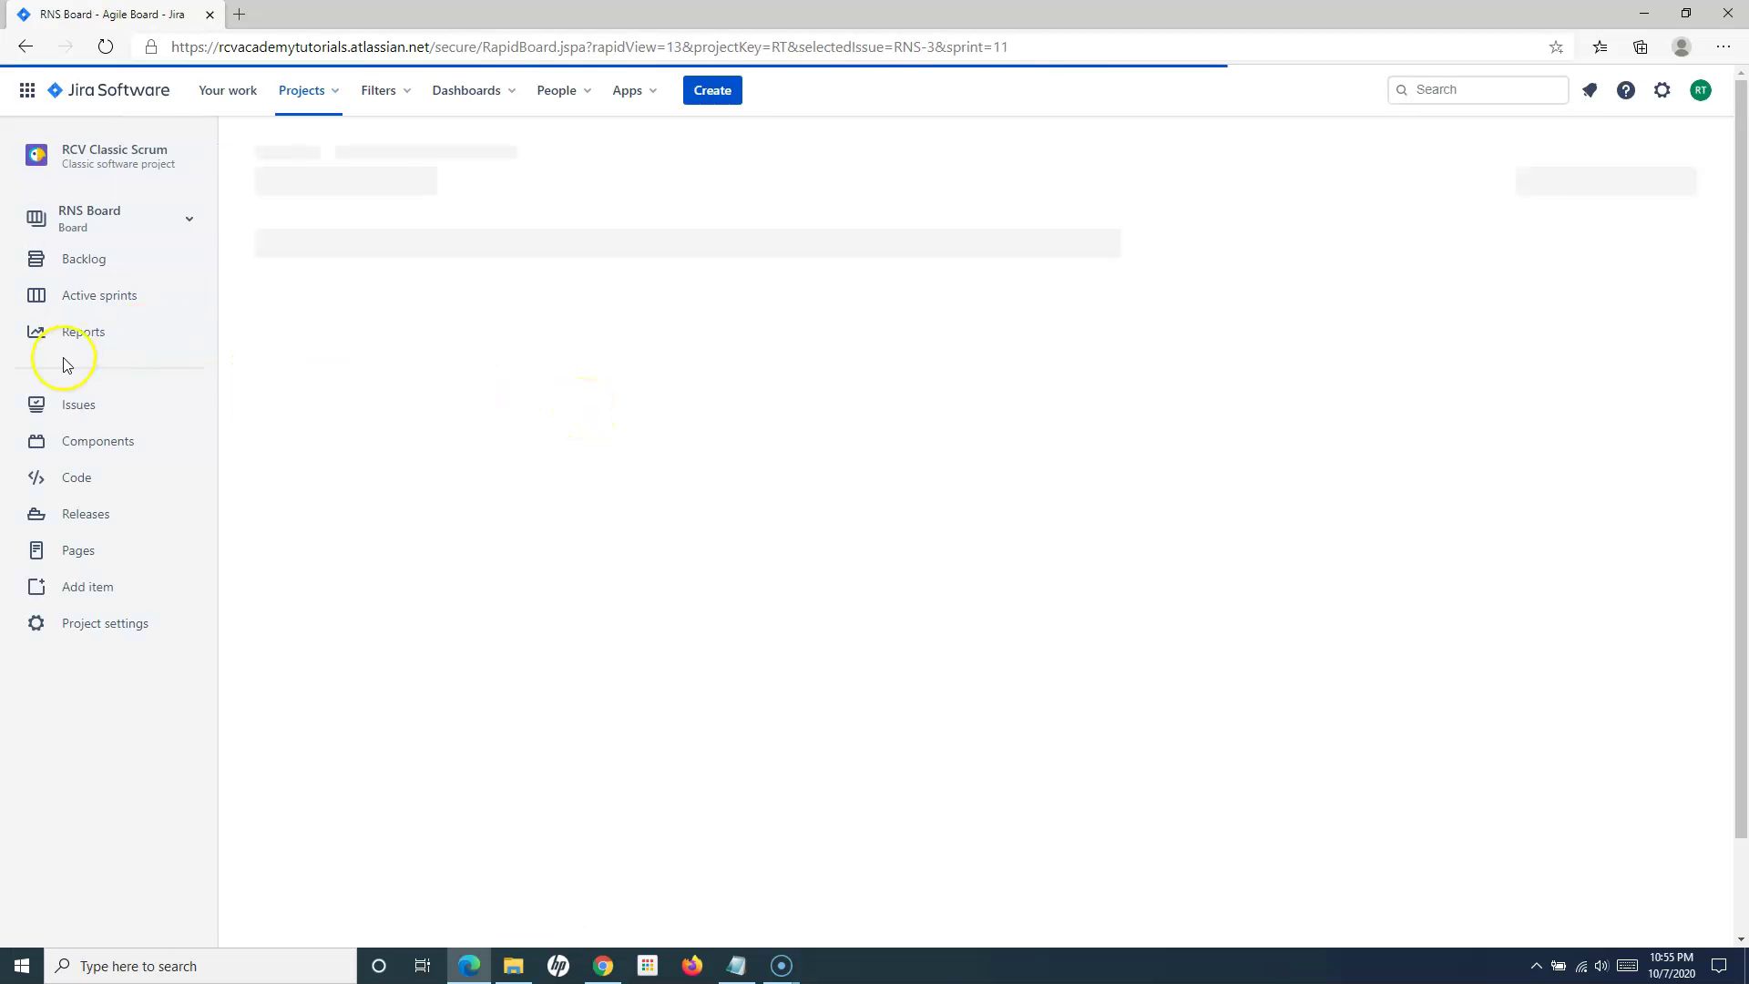
left_click(83, 412)
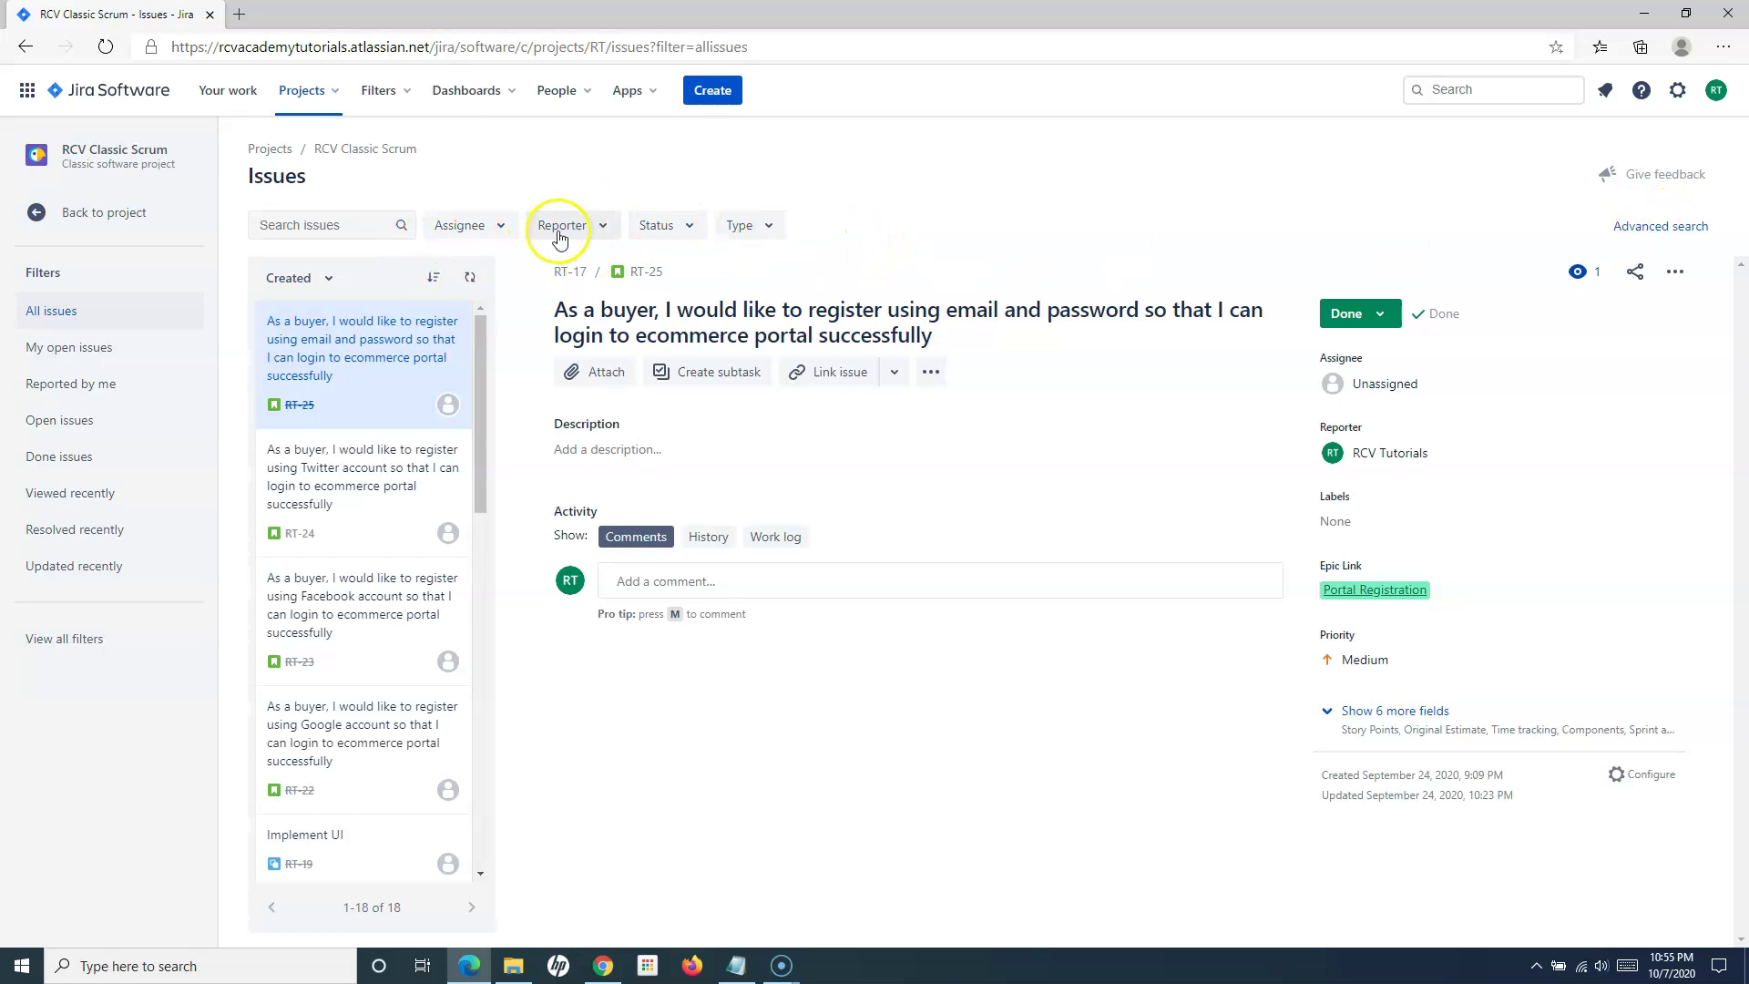
left_click(1652, 229)
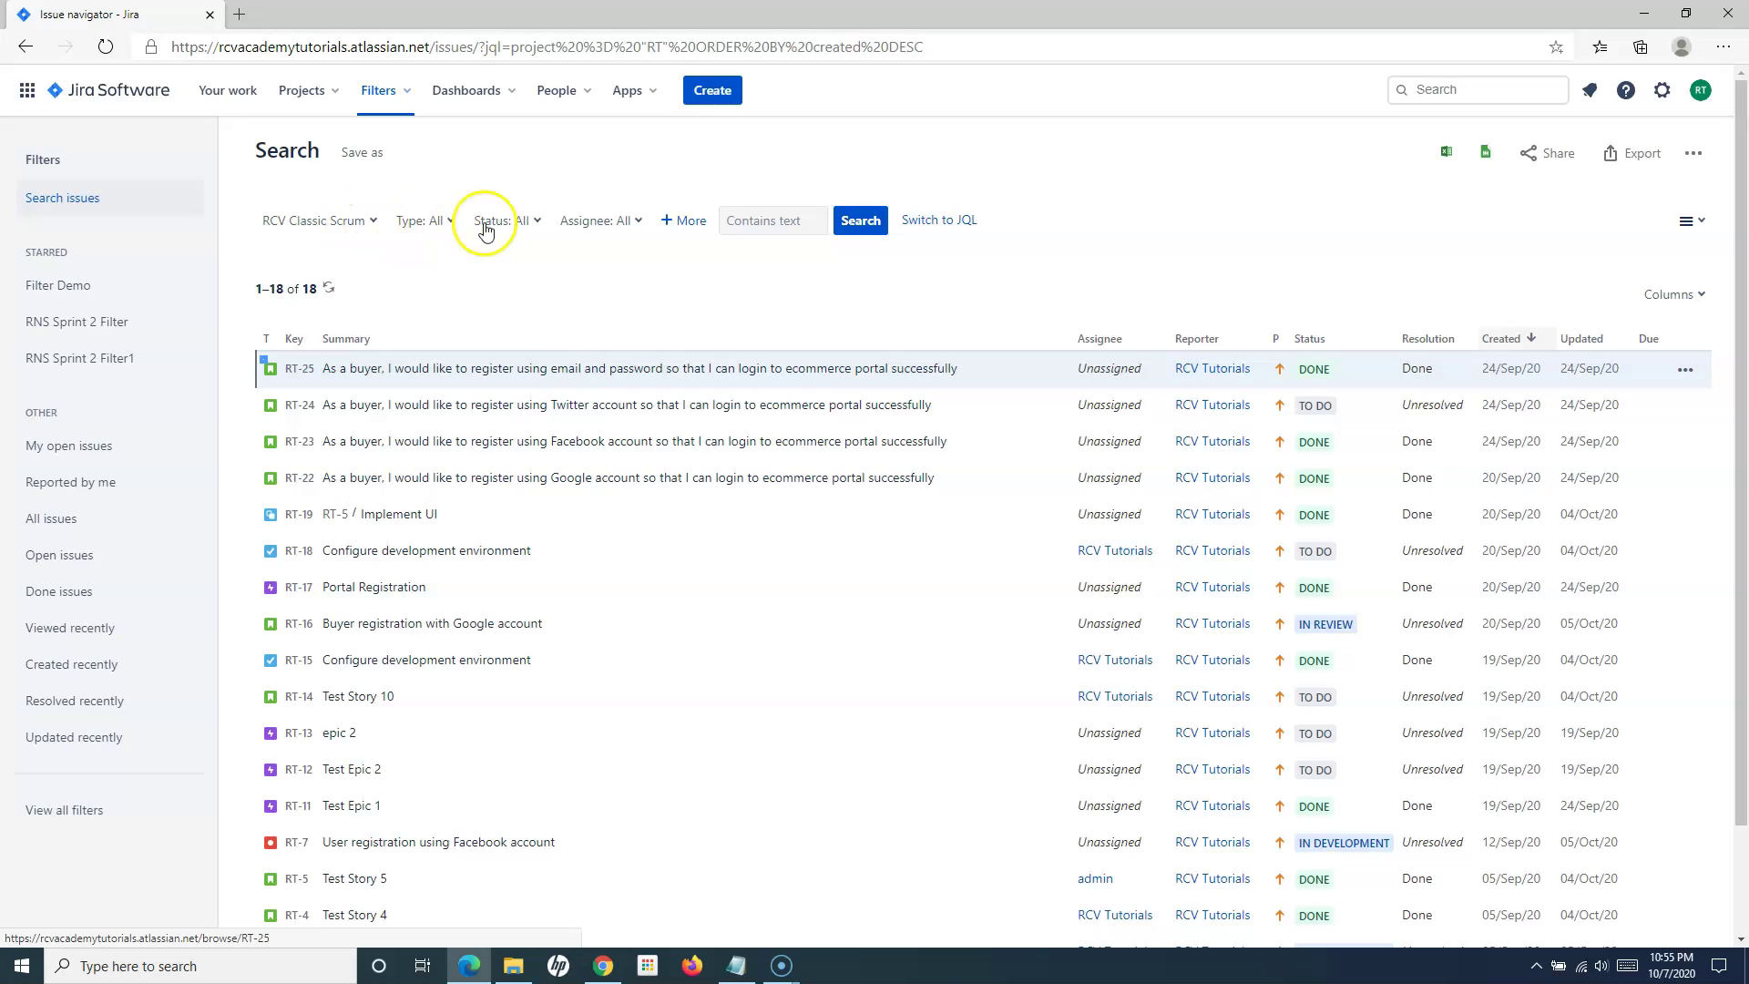
Filter the project's issues to type Story with Current User as the assignee.
left_click(448, 224)
left_click(407, 470)
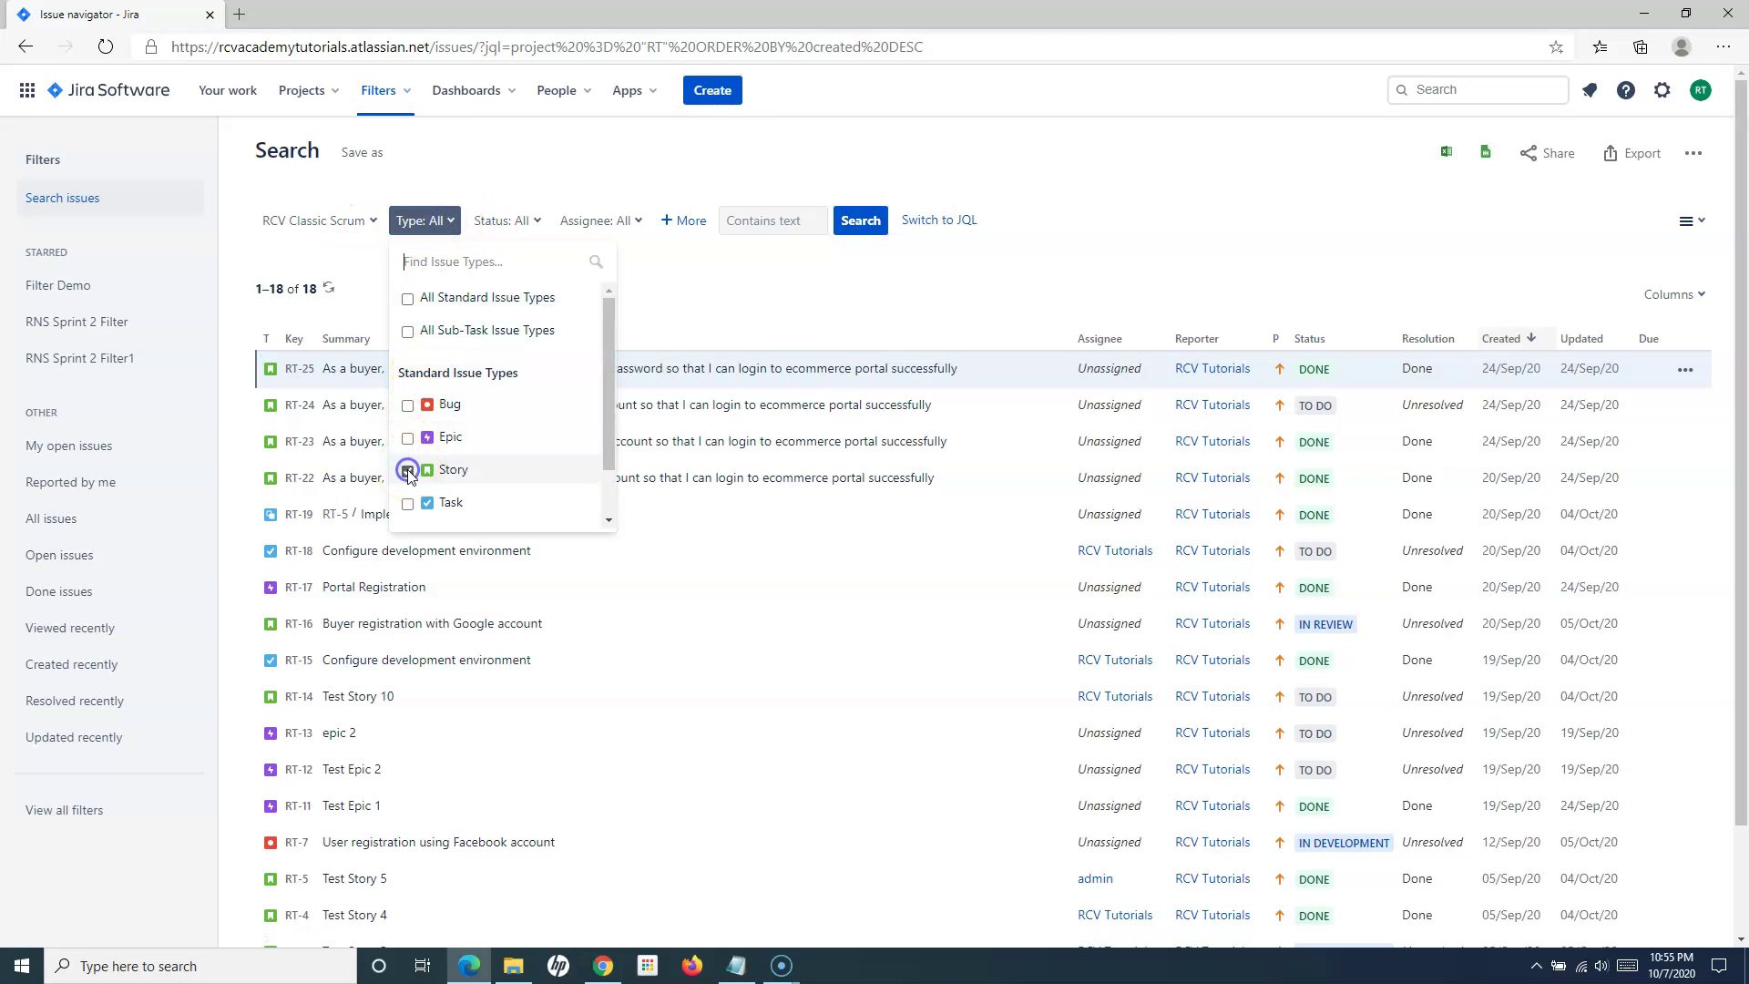
left_click(725, 288)
left_click(622, 228)
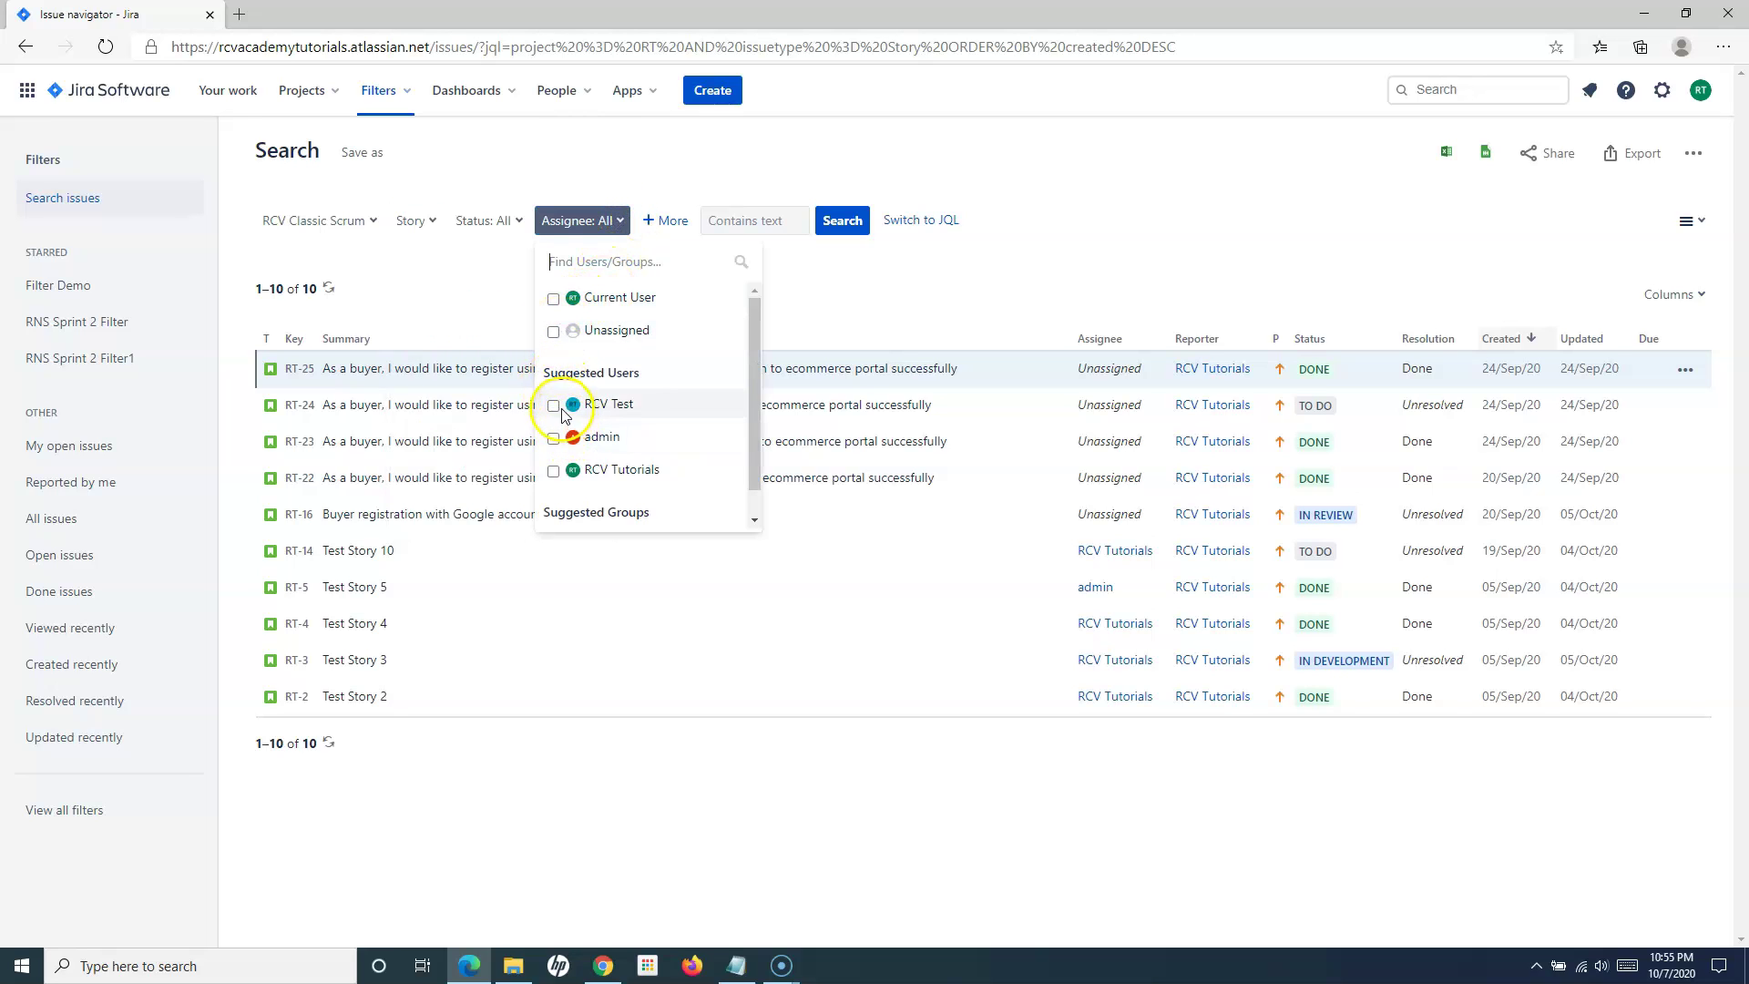
left_click(554, 297)
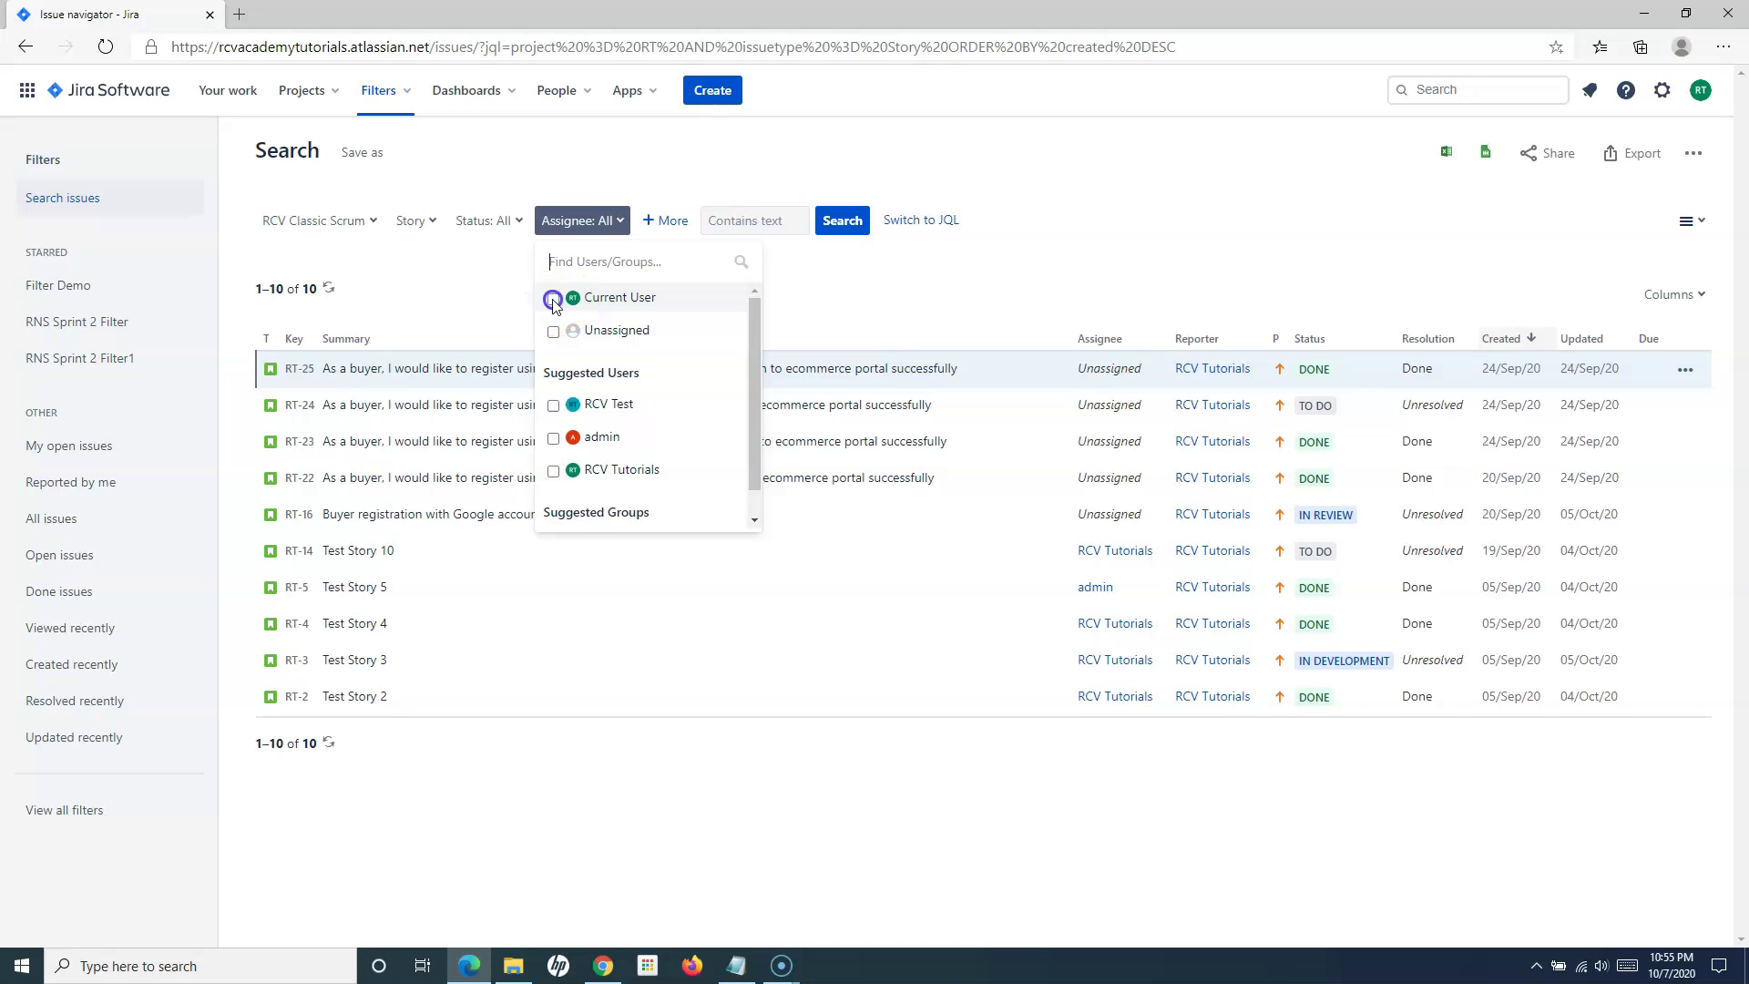
left_click(1162, 247)
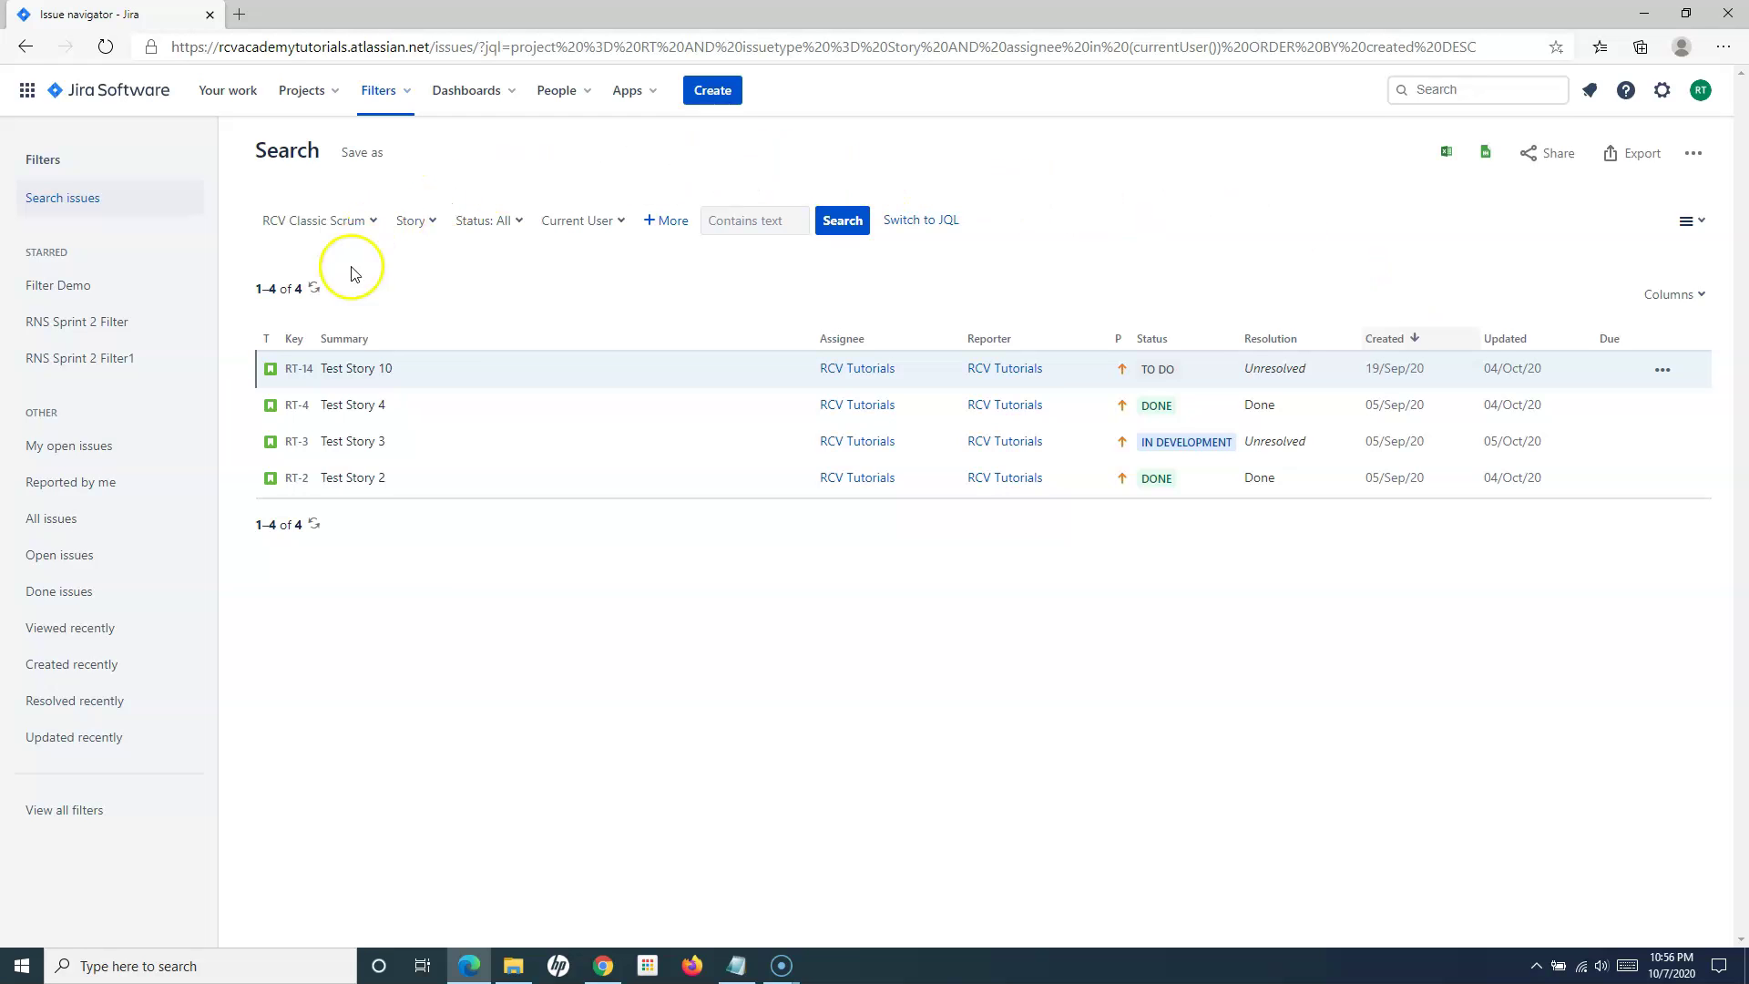
Save the current search as a filter named "All user stories assigned to me".
left_click(359, 153)
left_click(760, 499)
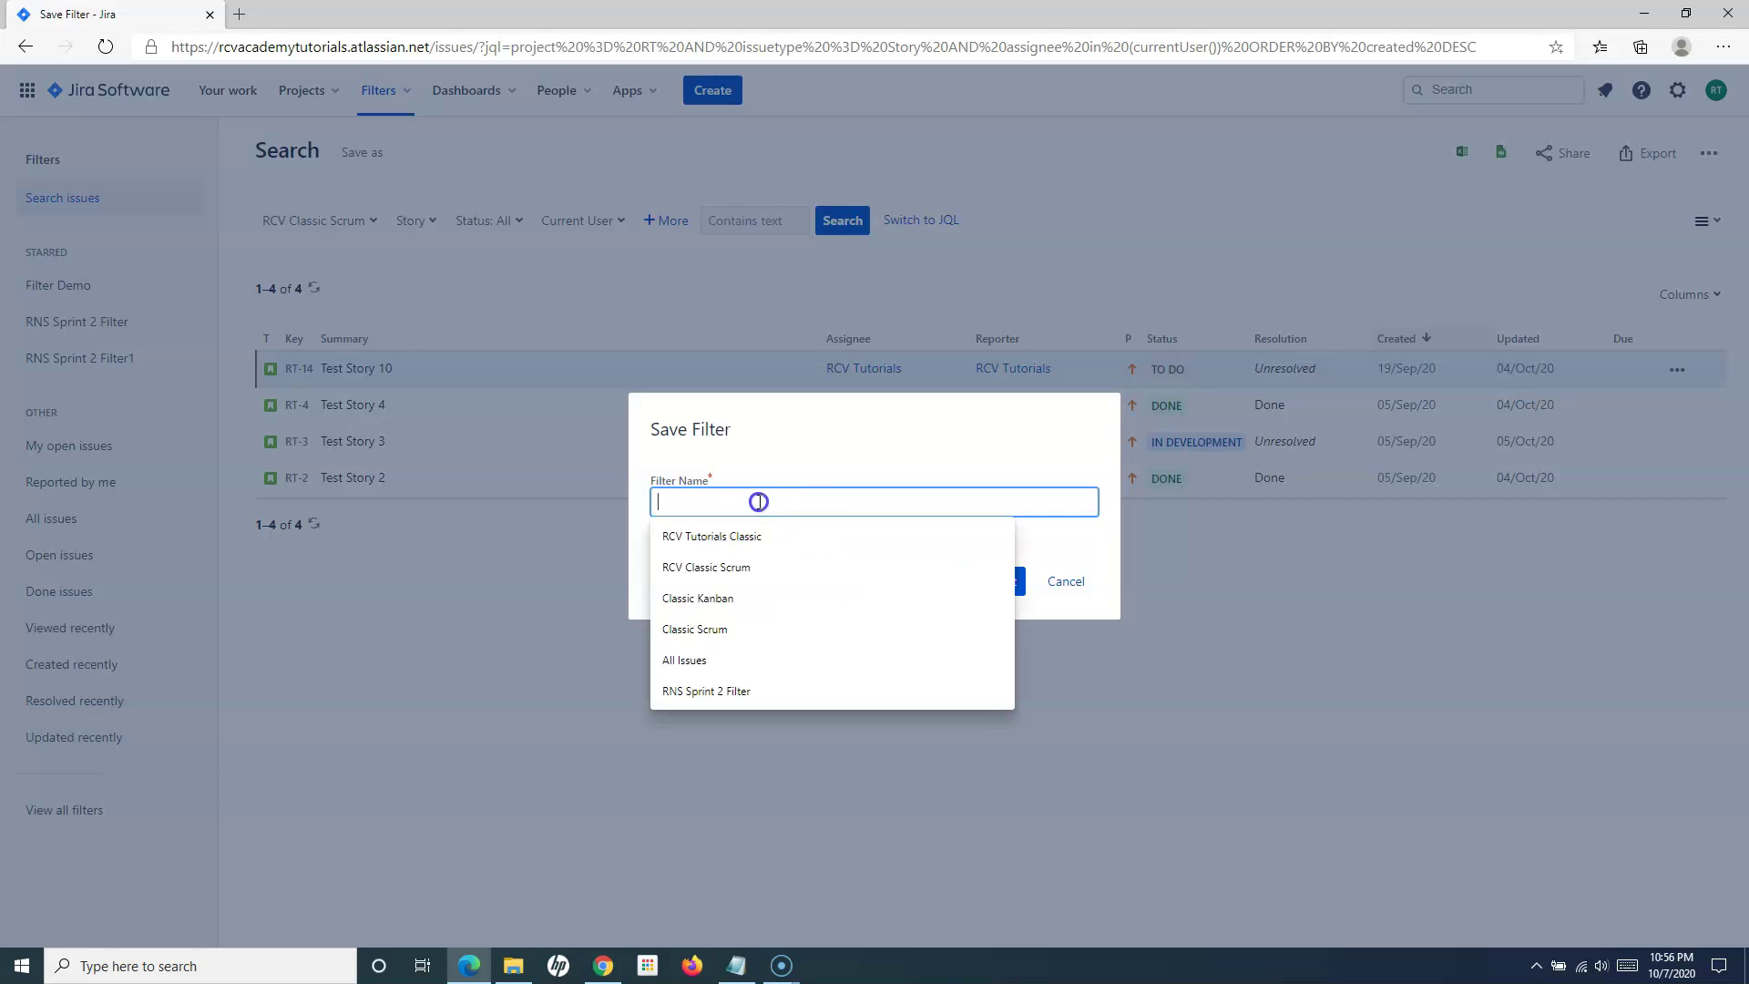
type("All ")
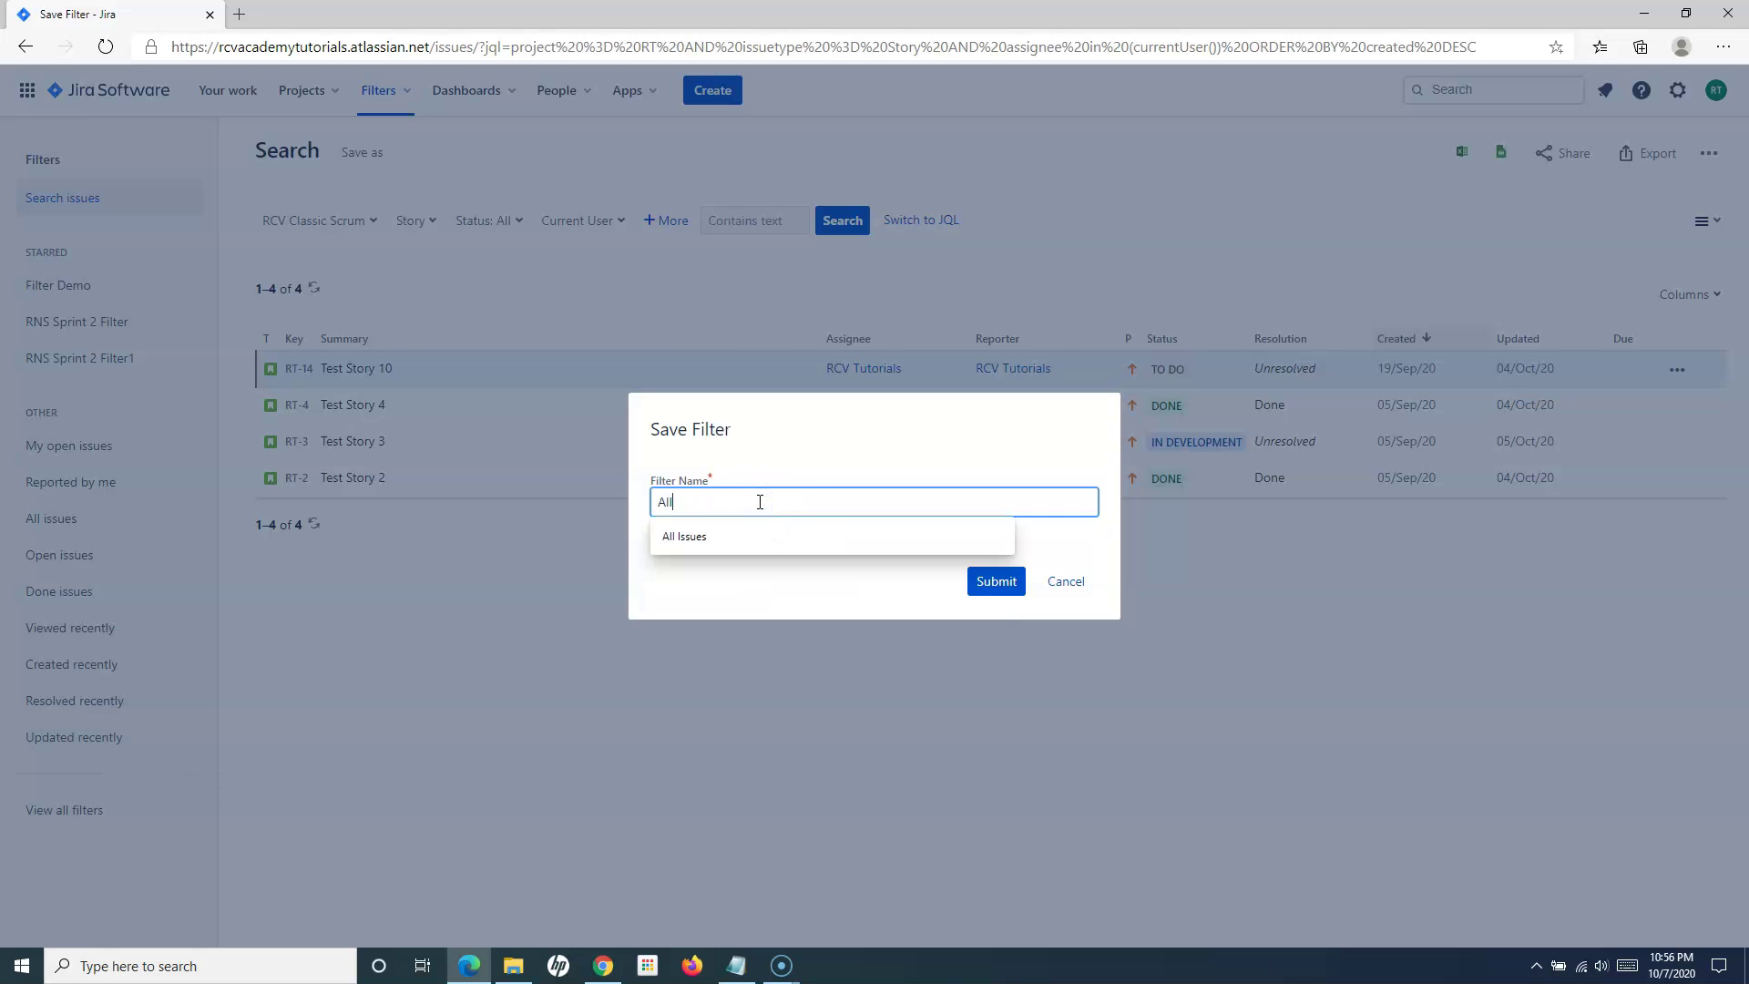
type("user stories assigned to me")
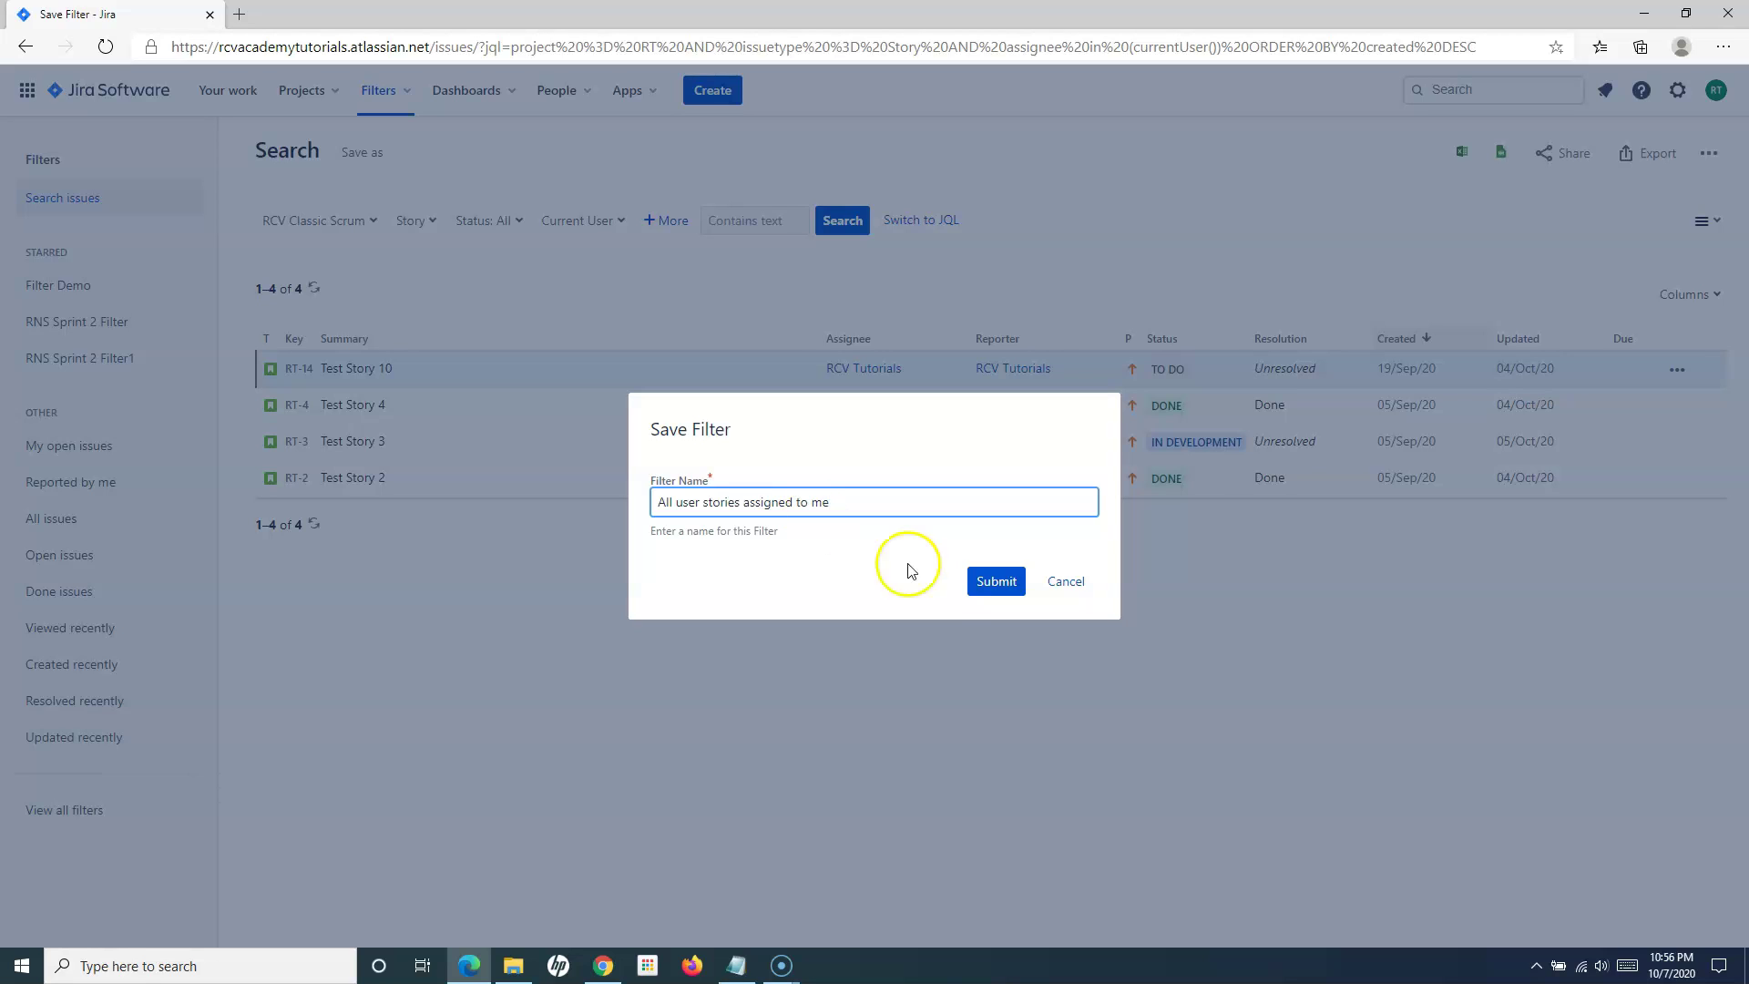
left_click(992, 583)
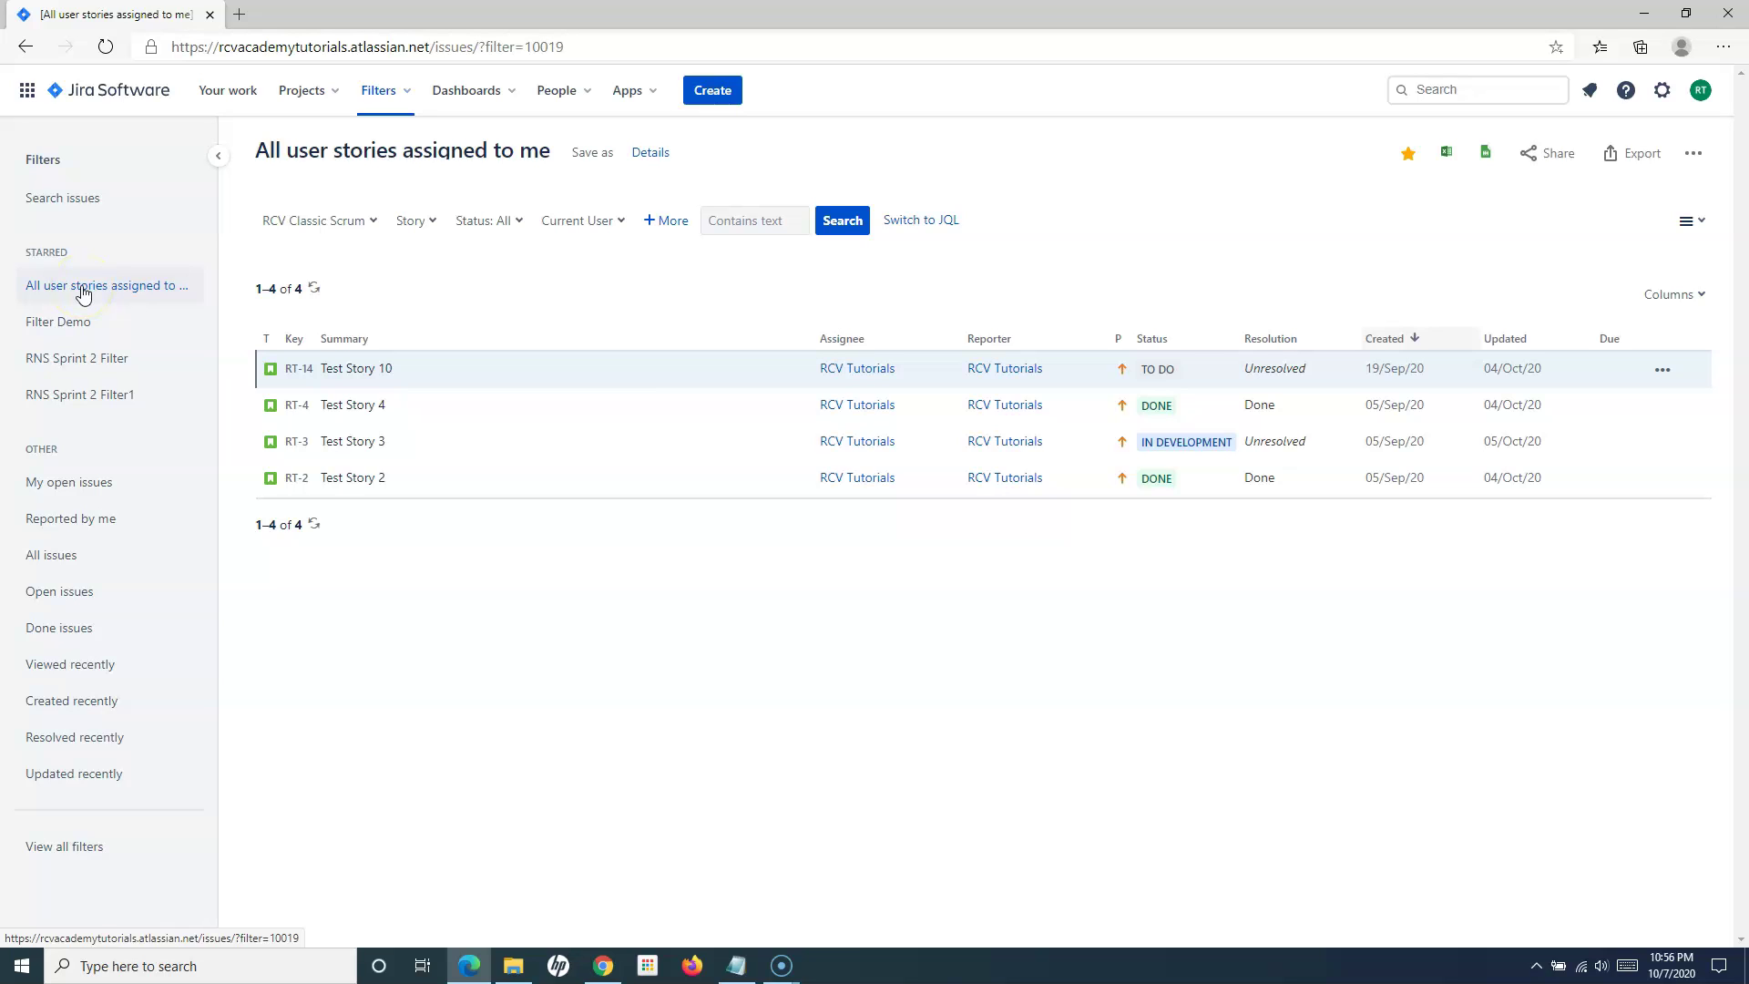
View the list of all filters and start creating a new filter from it.
left_click(415, 92)
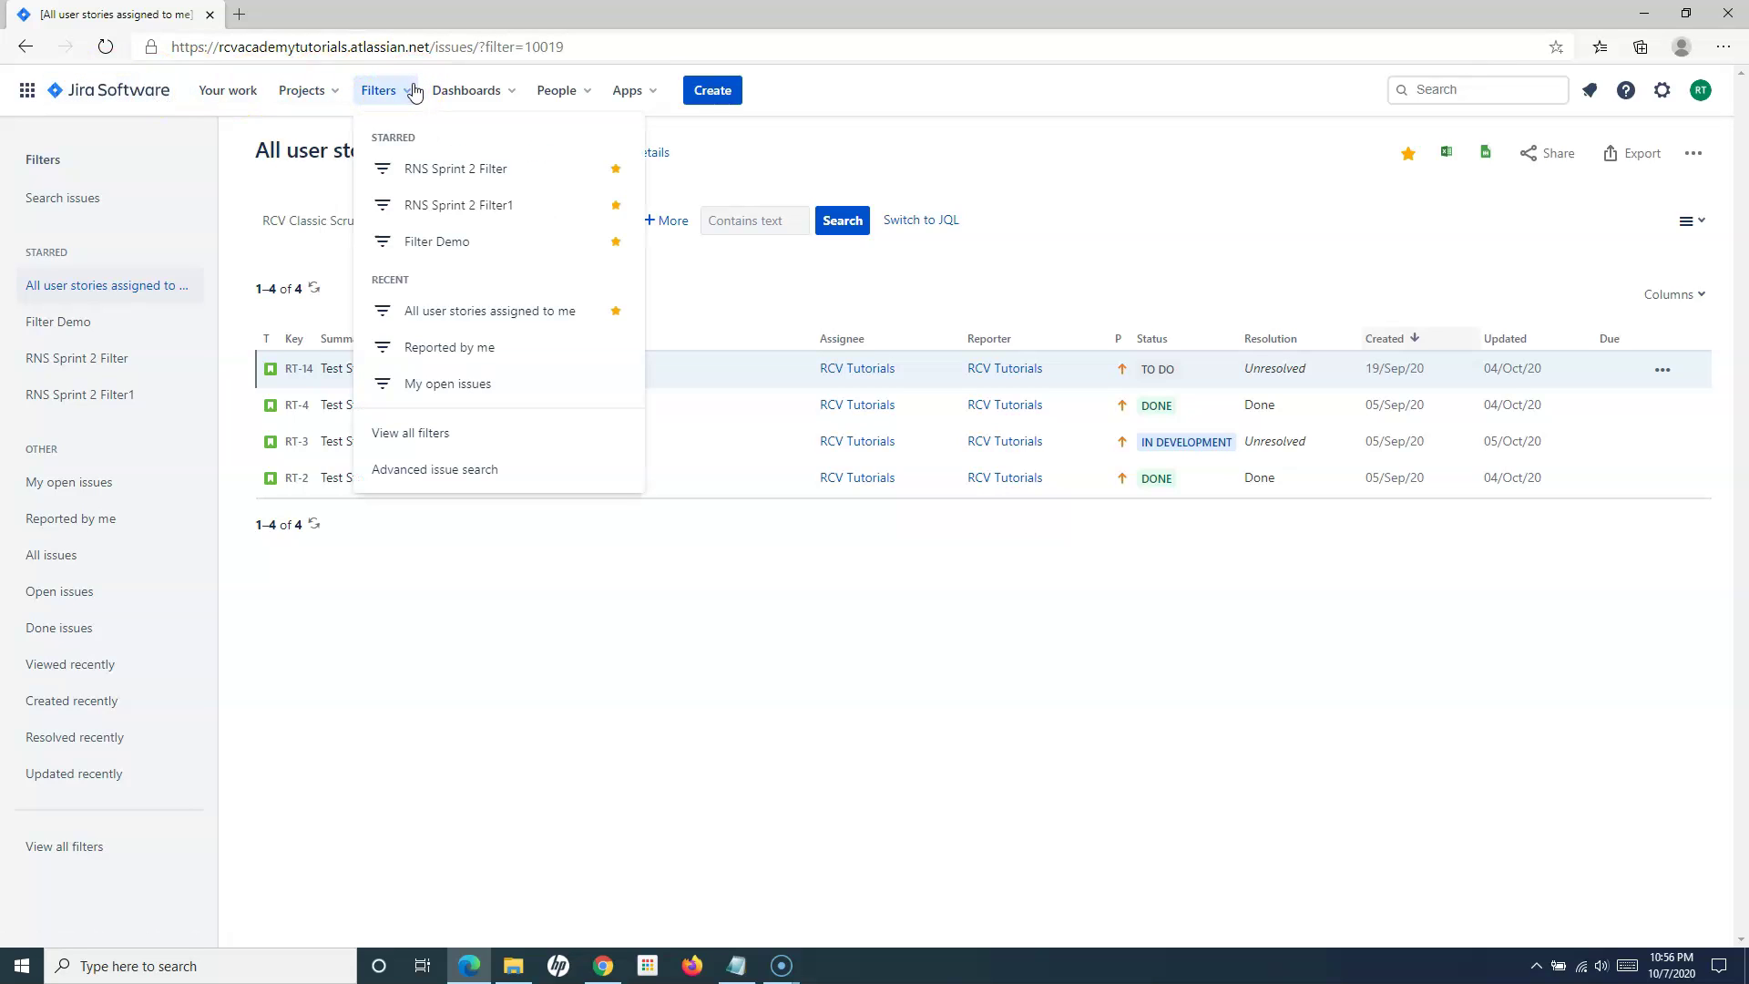
left_click(397, 93)
left_click(421, 444)
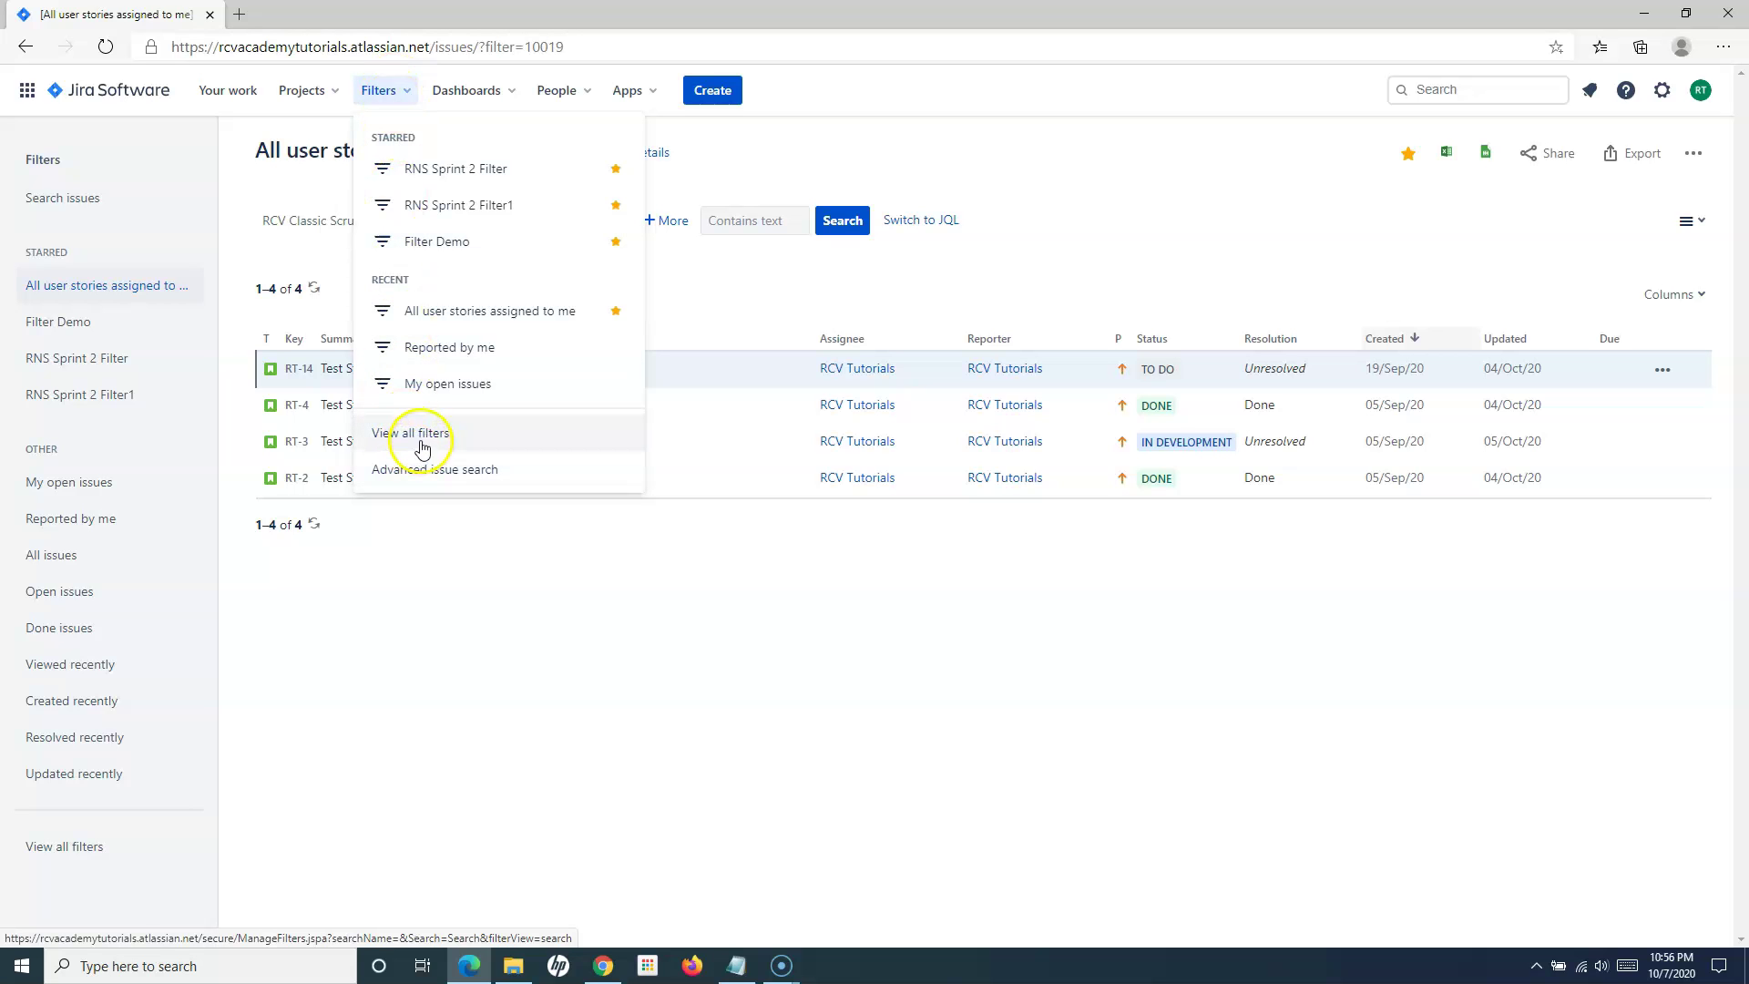
left_click(421, 445)
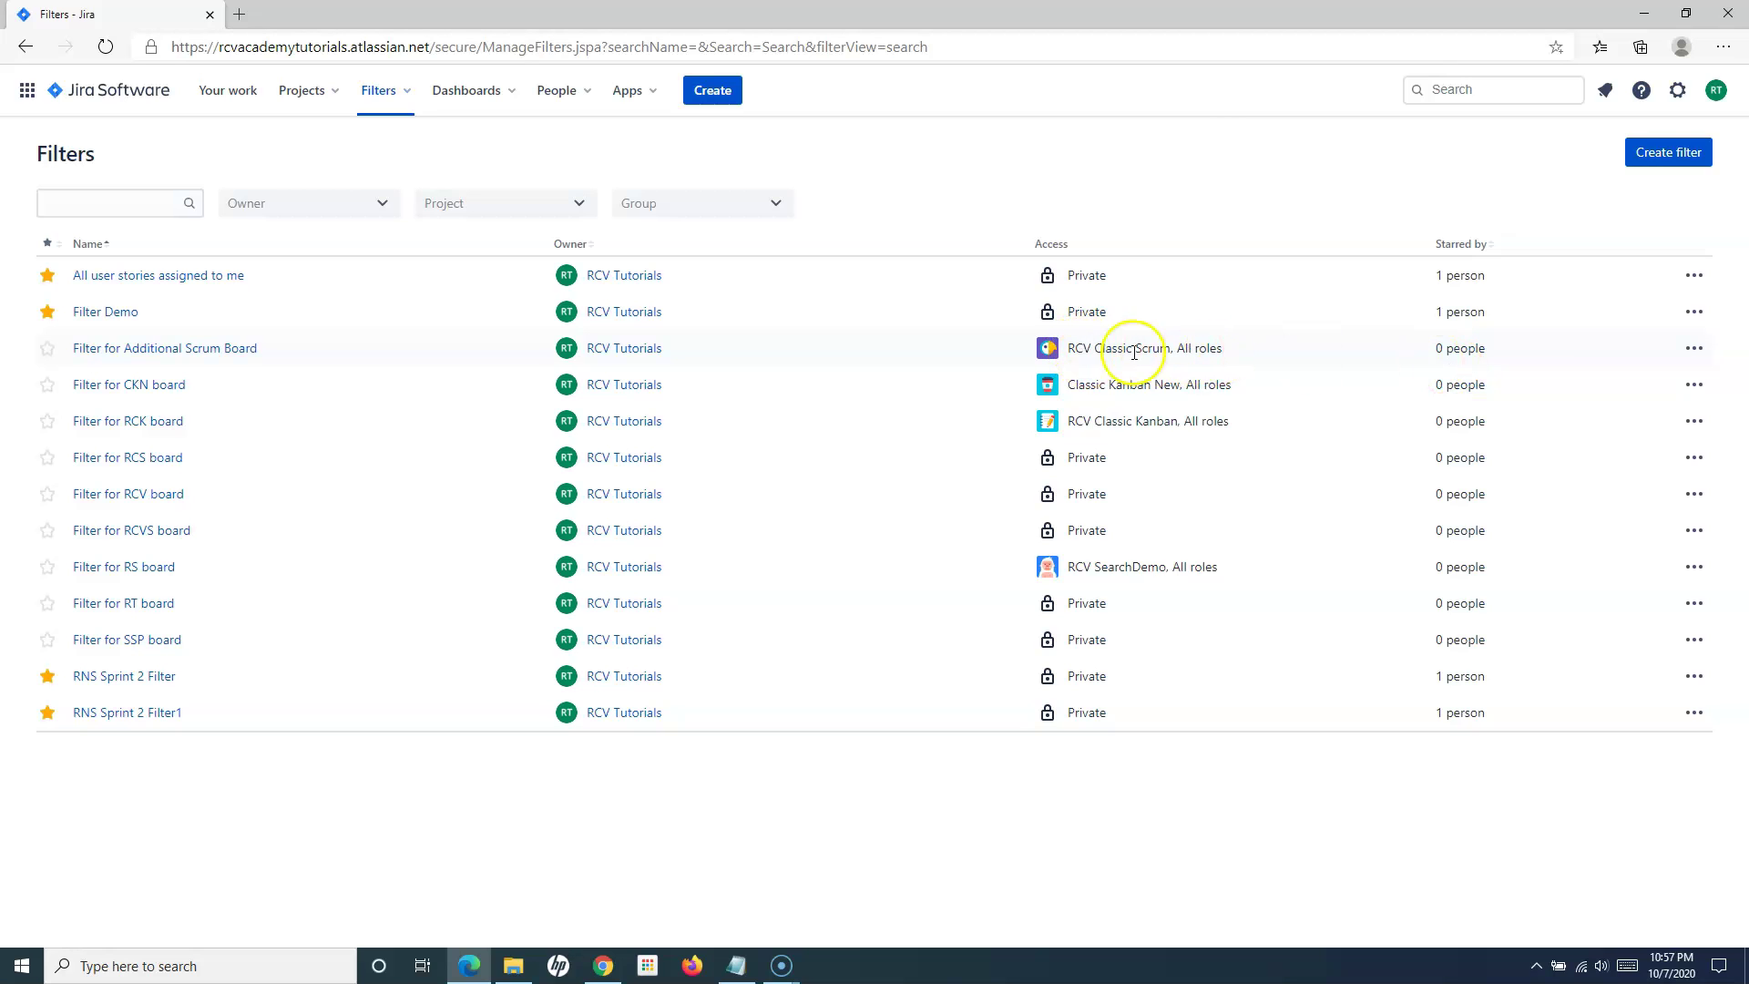
mouse_move(636, 370)
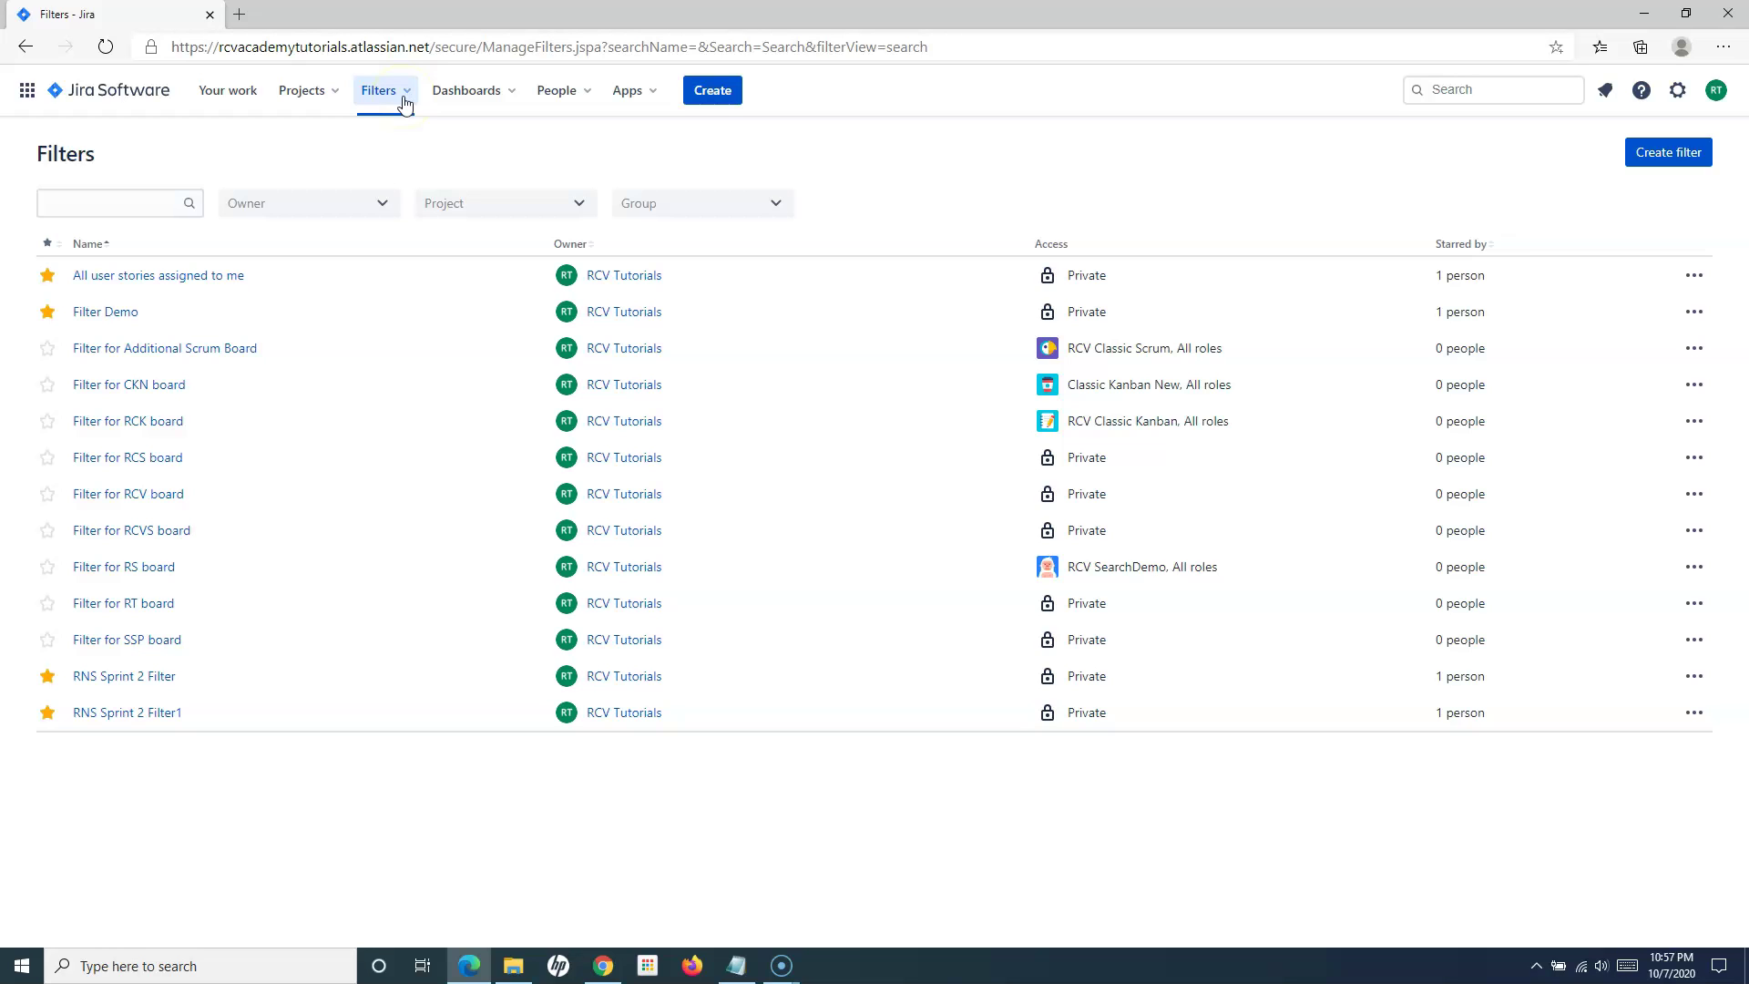
left_click(1665, 161)
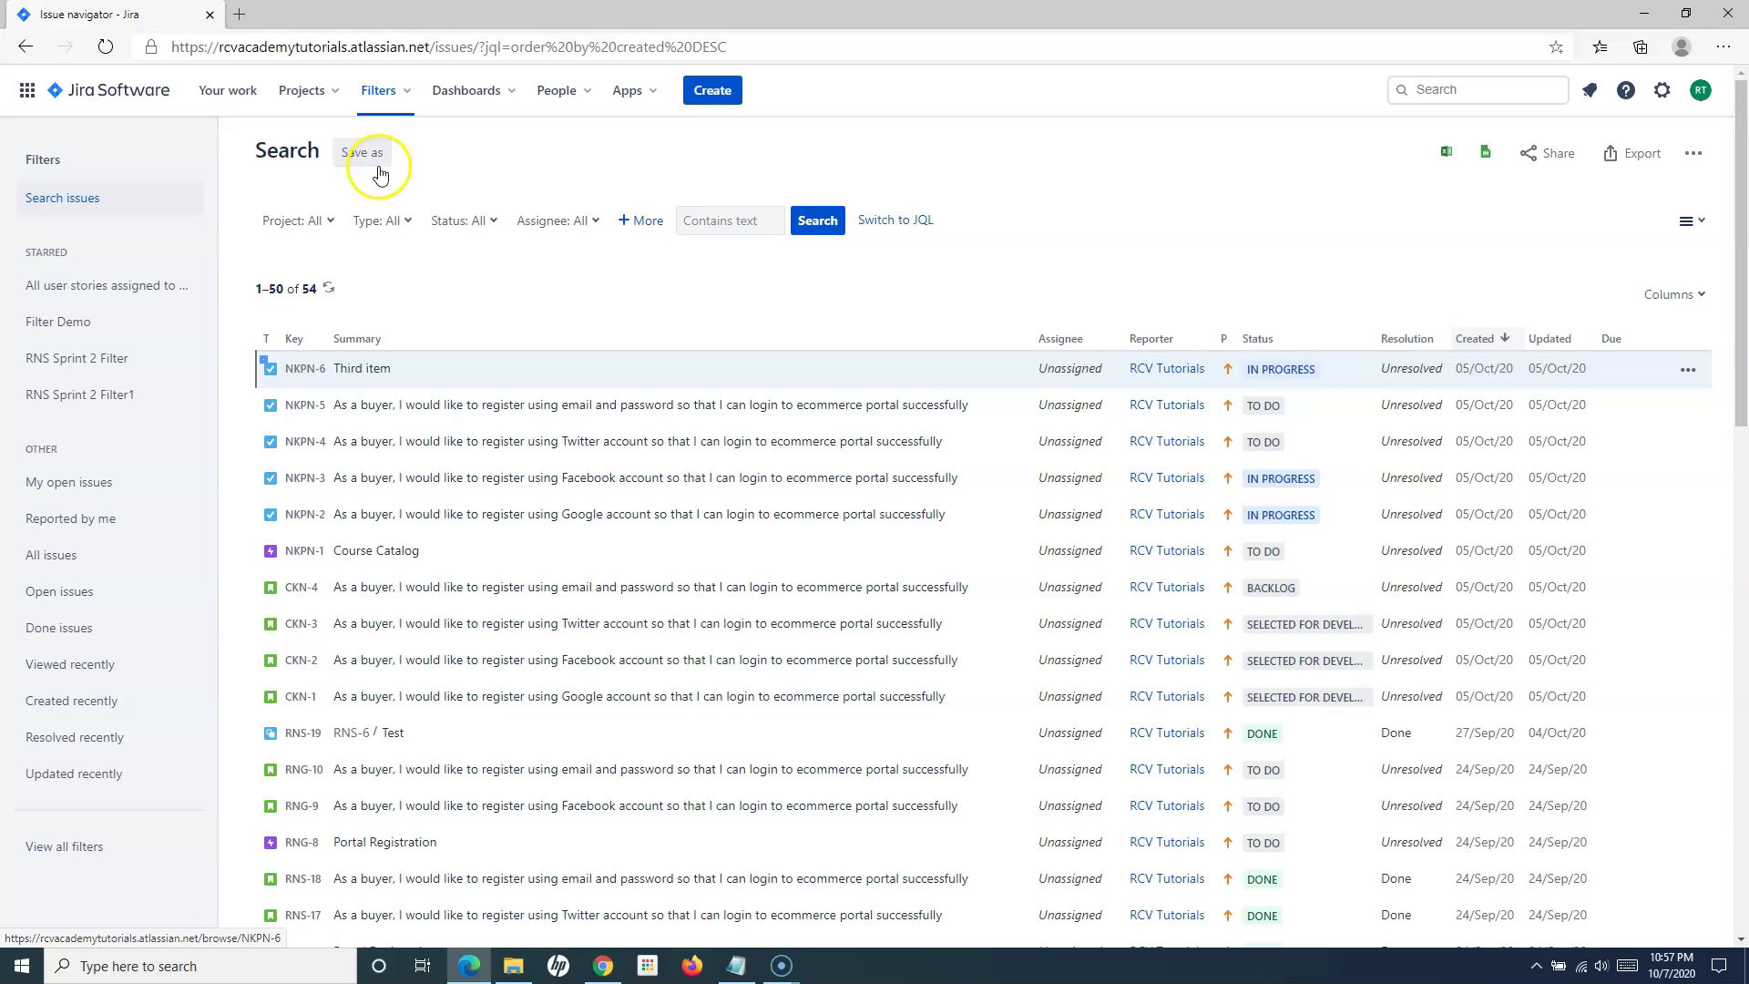
From the RCV NextGen Scrum project, view the list of all filters and the advanced issue search.
left_click(110, 95)
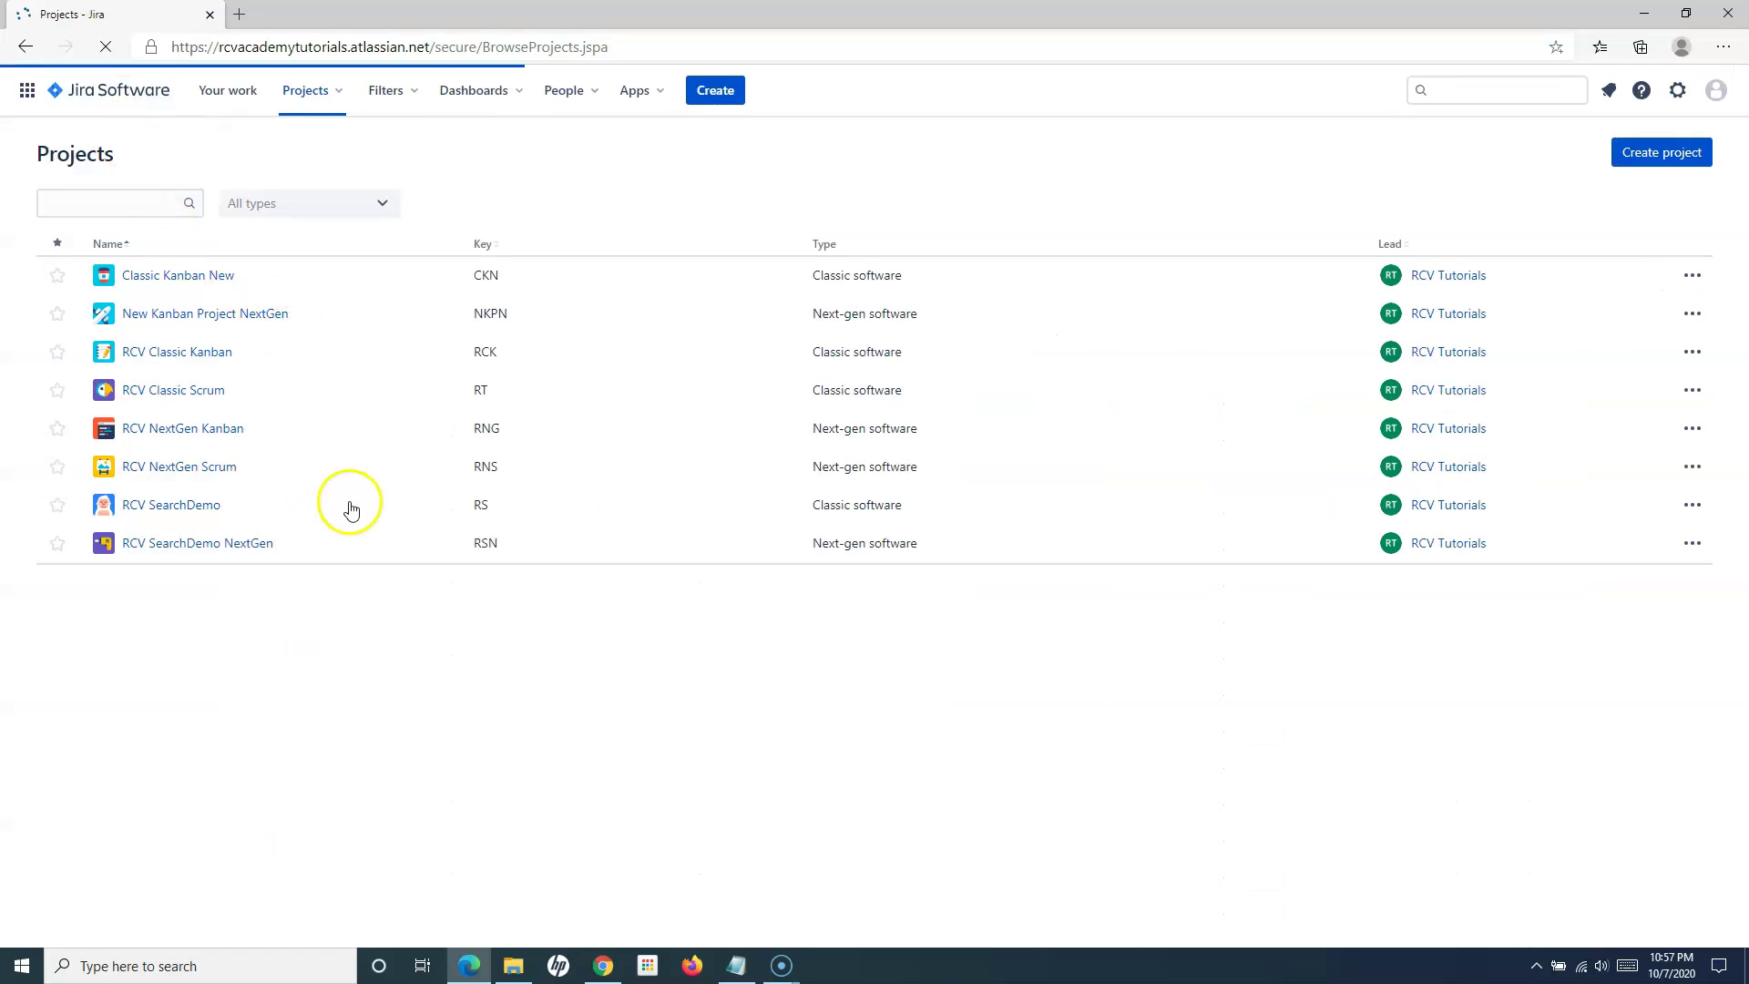
left_click(225, 464)
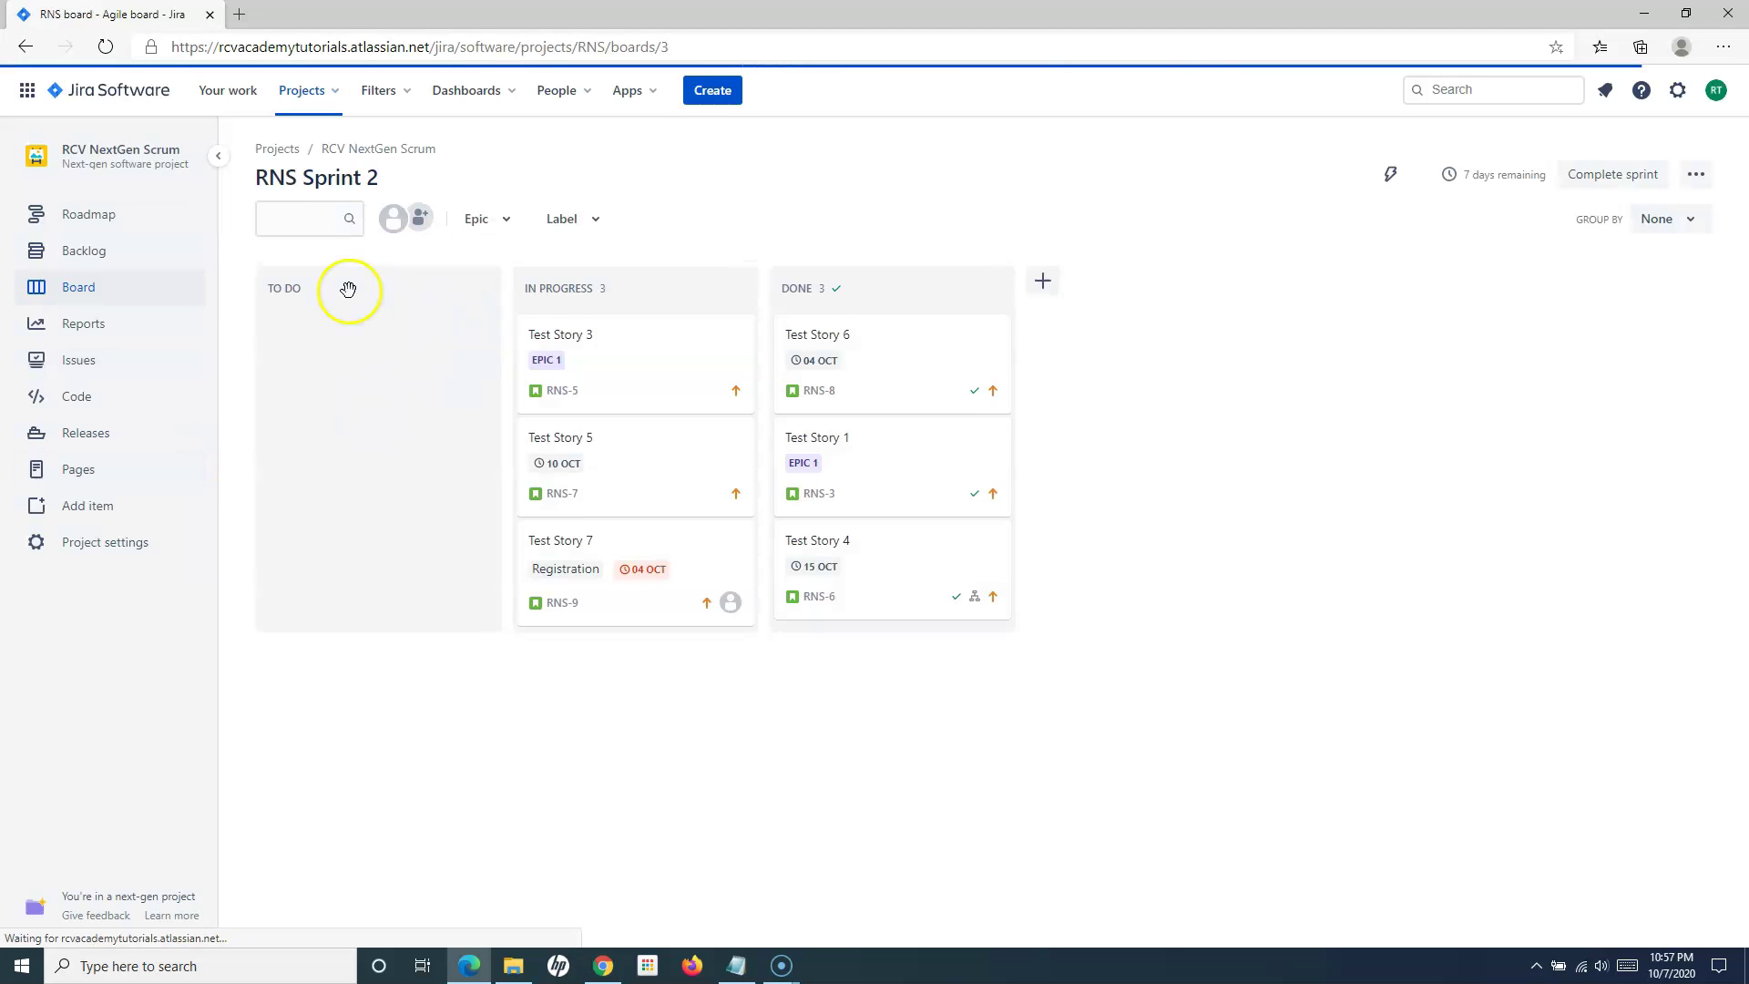
left_click(397, 91)
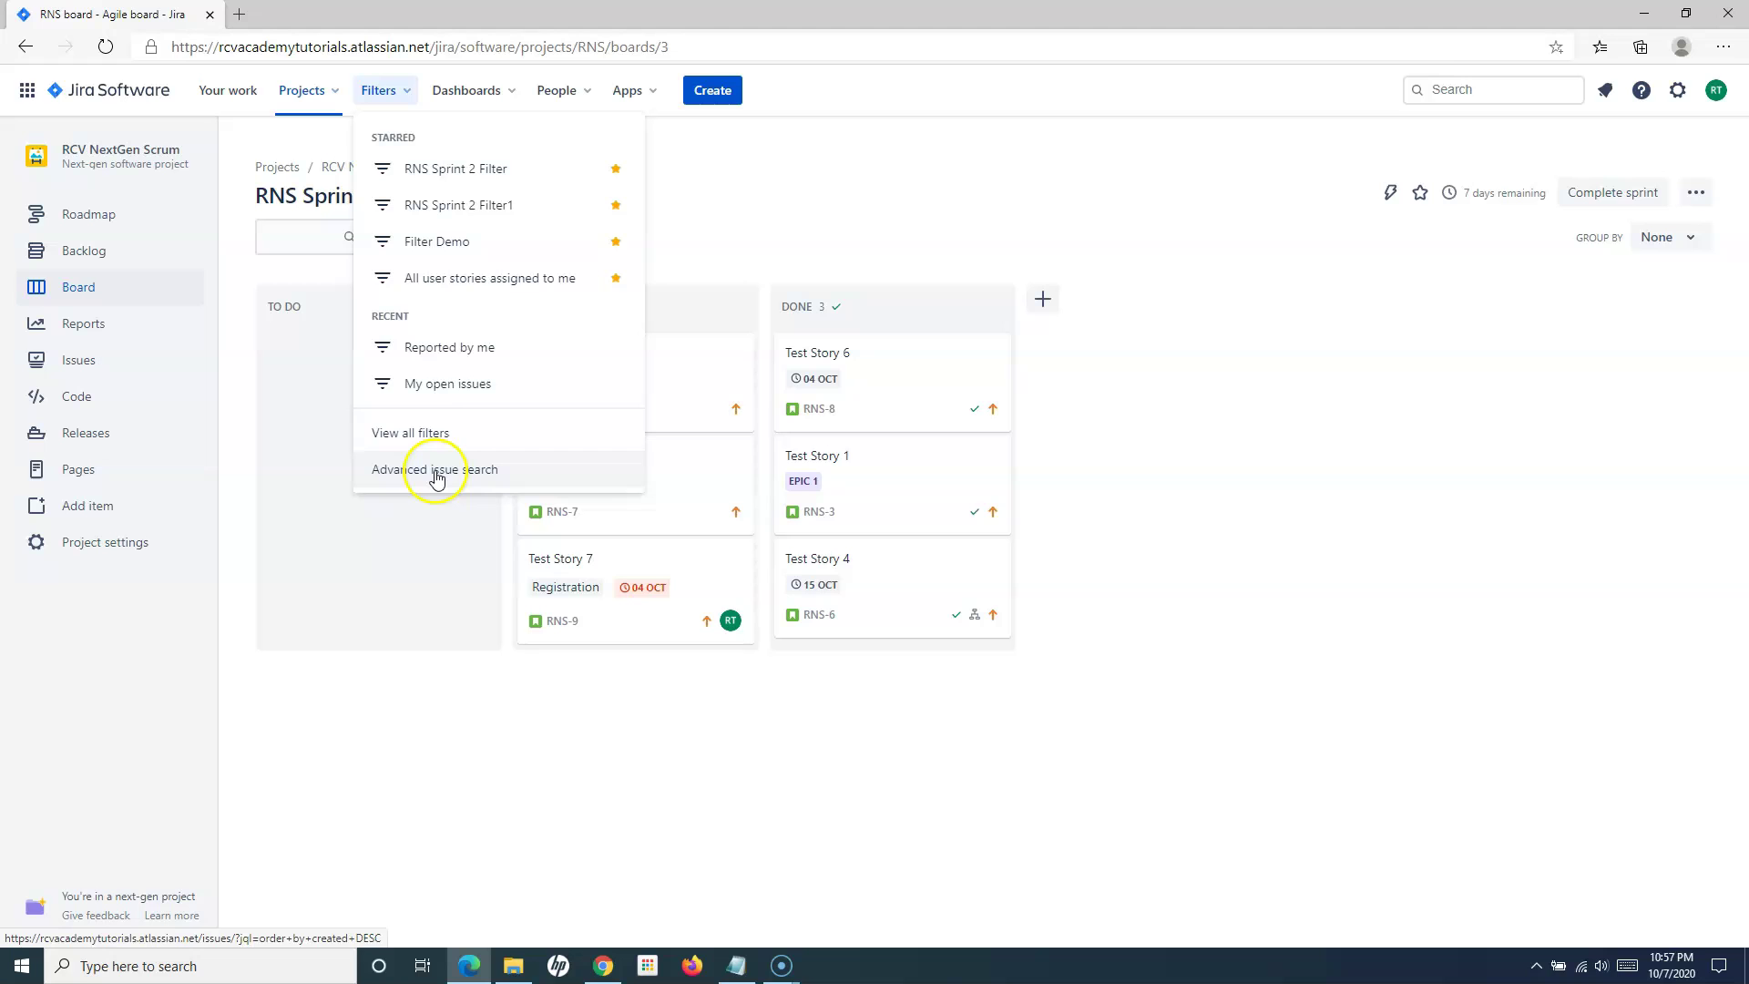
left_click(432, 435)
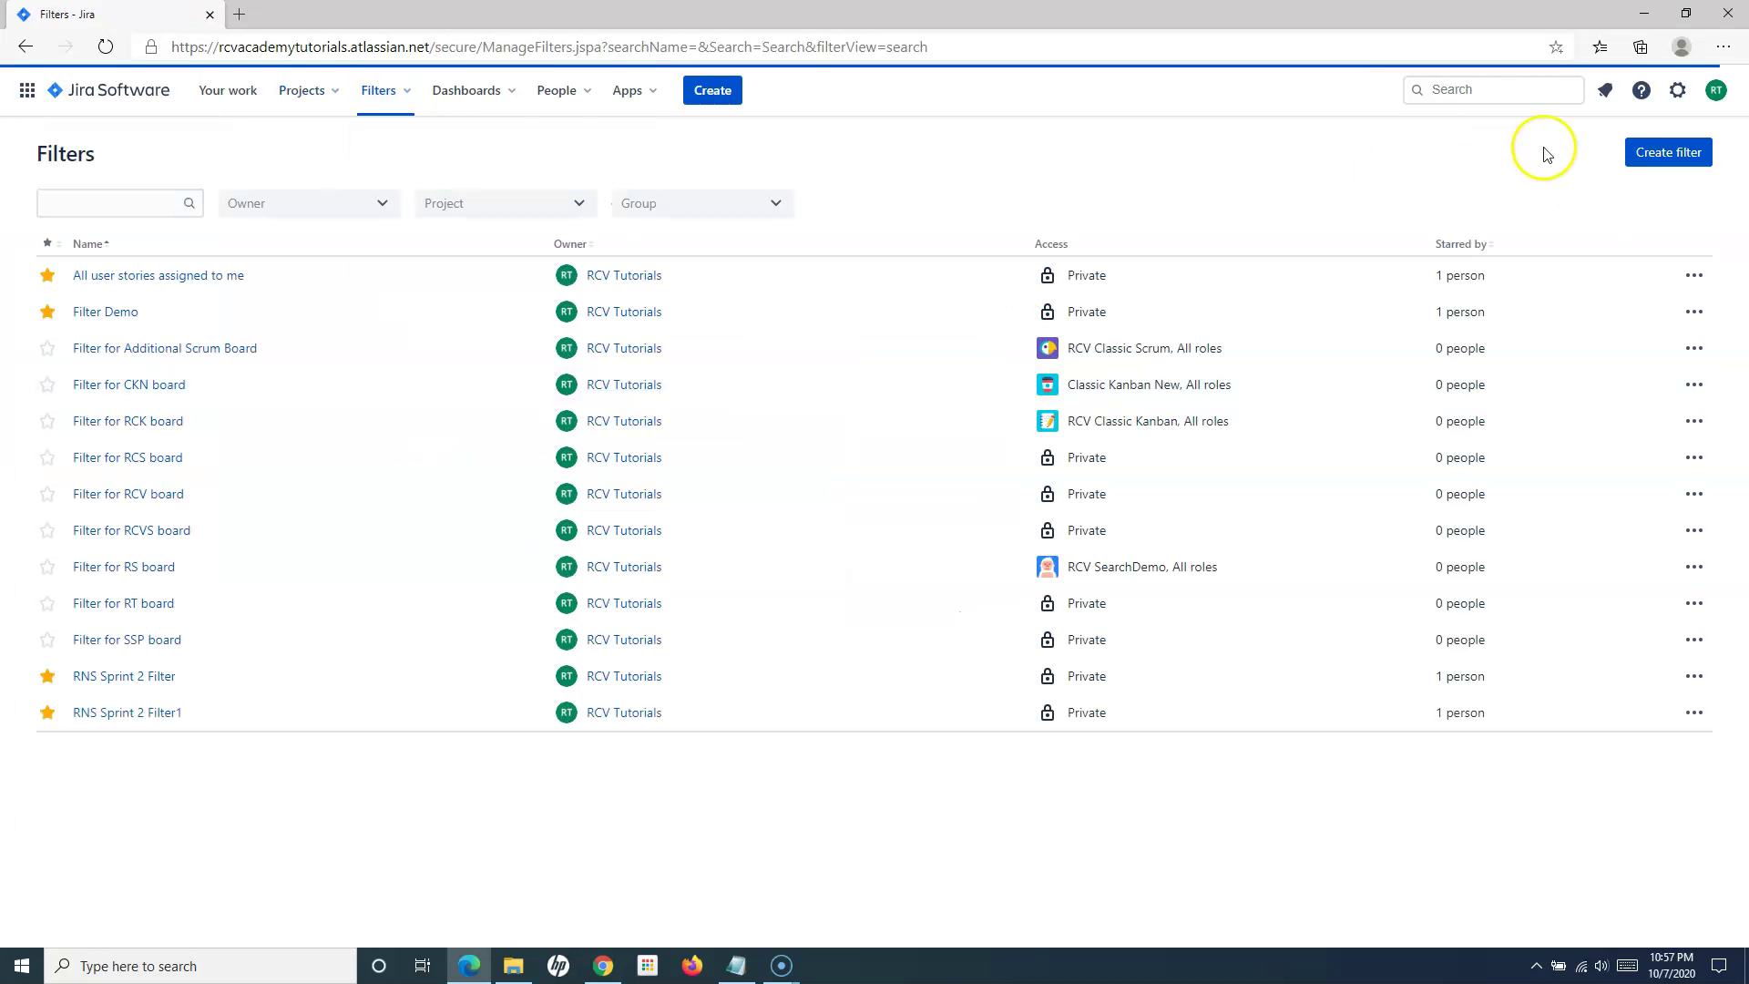
left_click(395, 91)
left_click(414, 468)
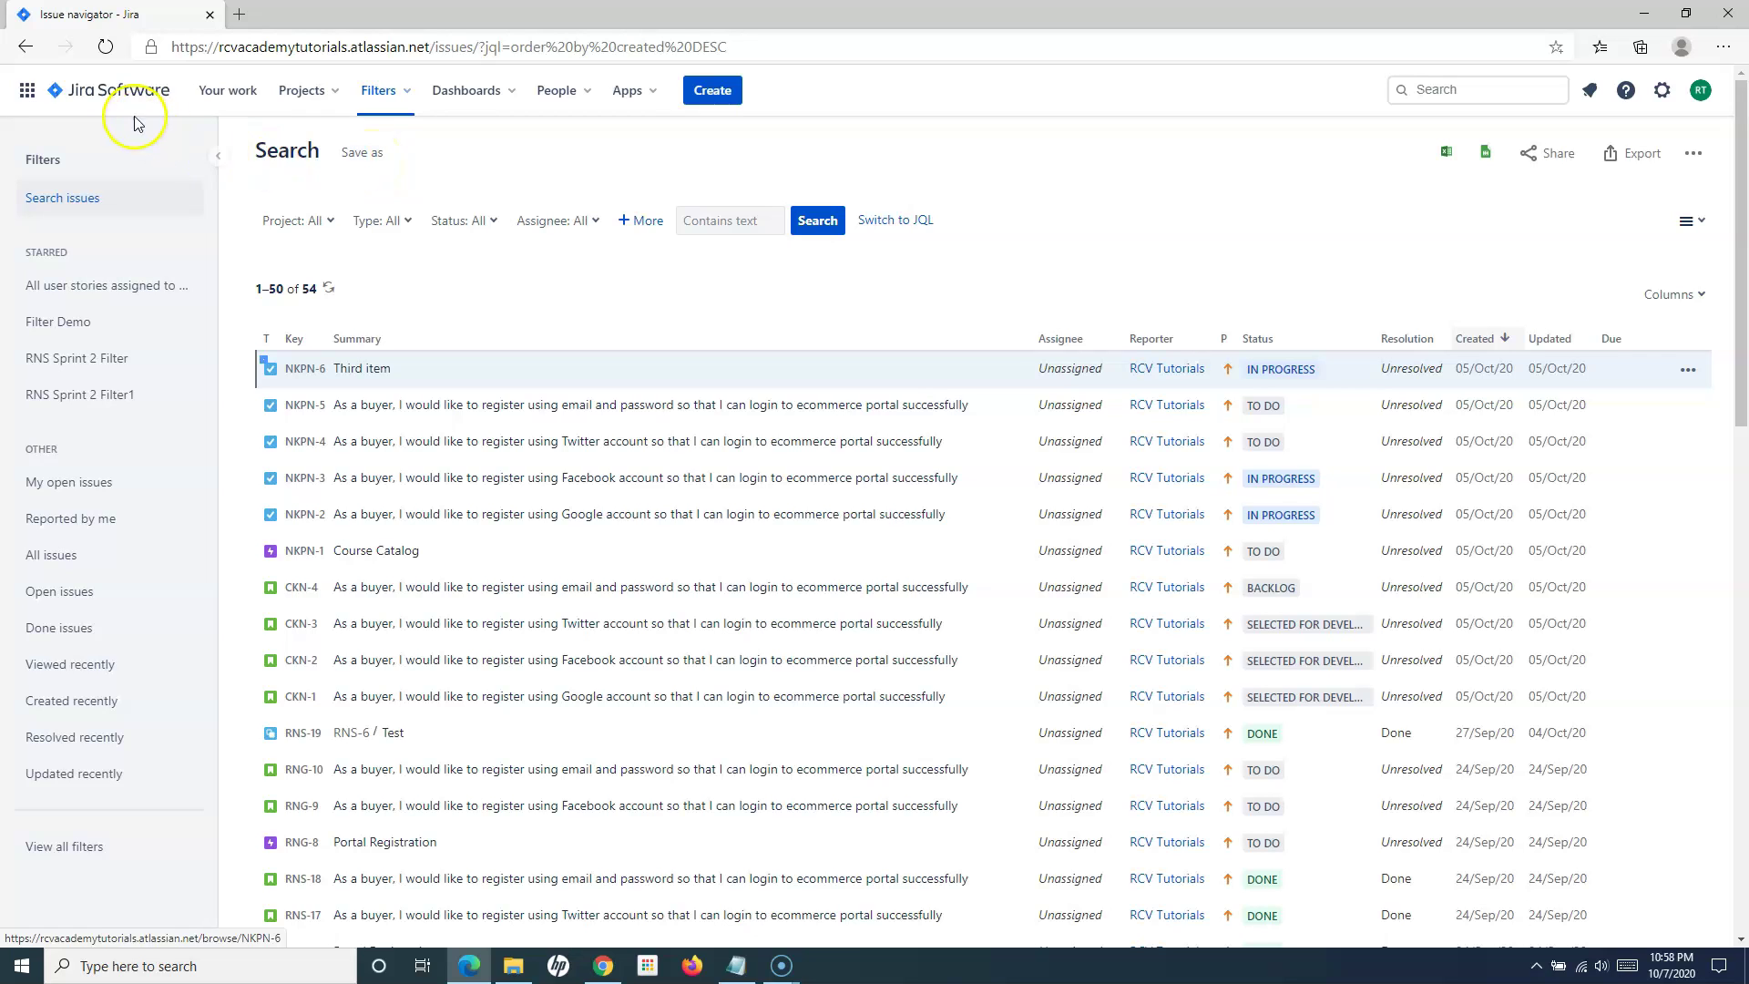
Open the issues of the RCV NextGen Kanban project and look over the available filter options.
left_click(73, 91)
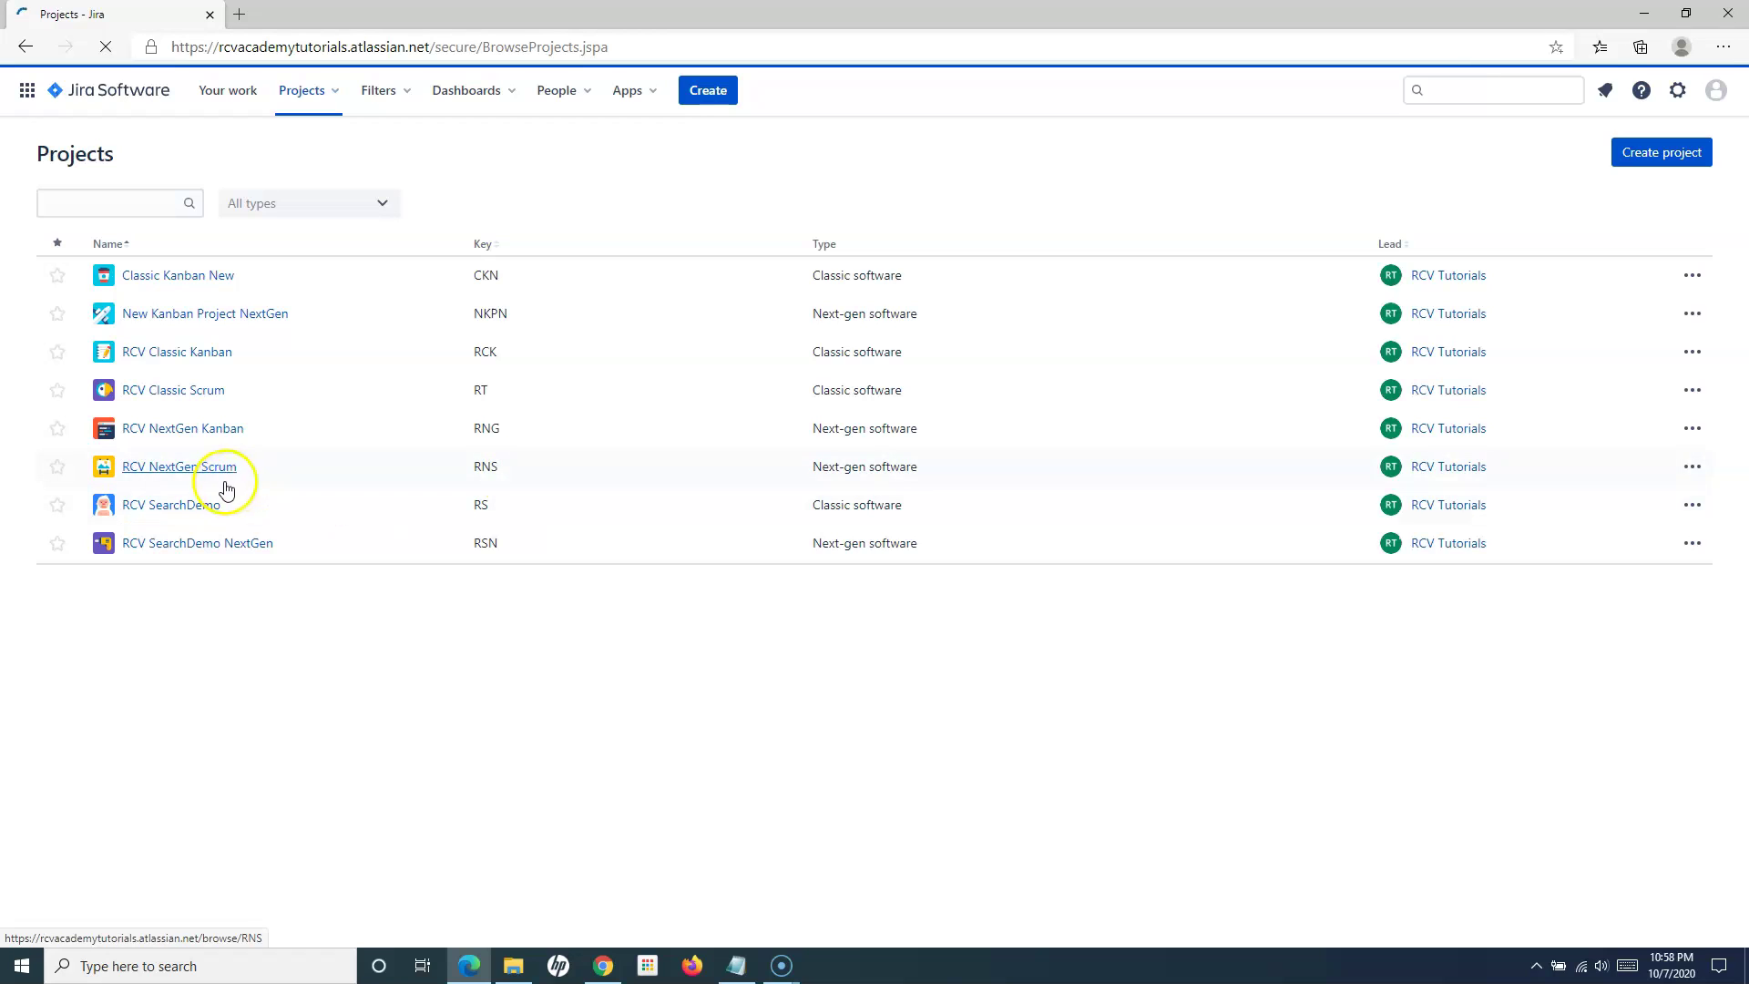
left_click(218, 431)
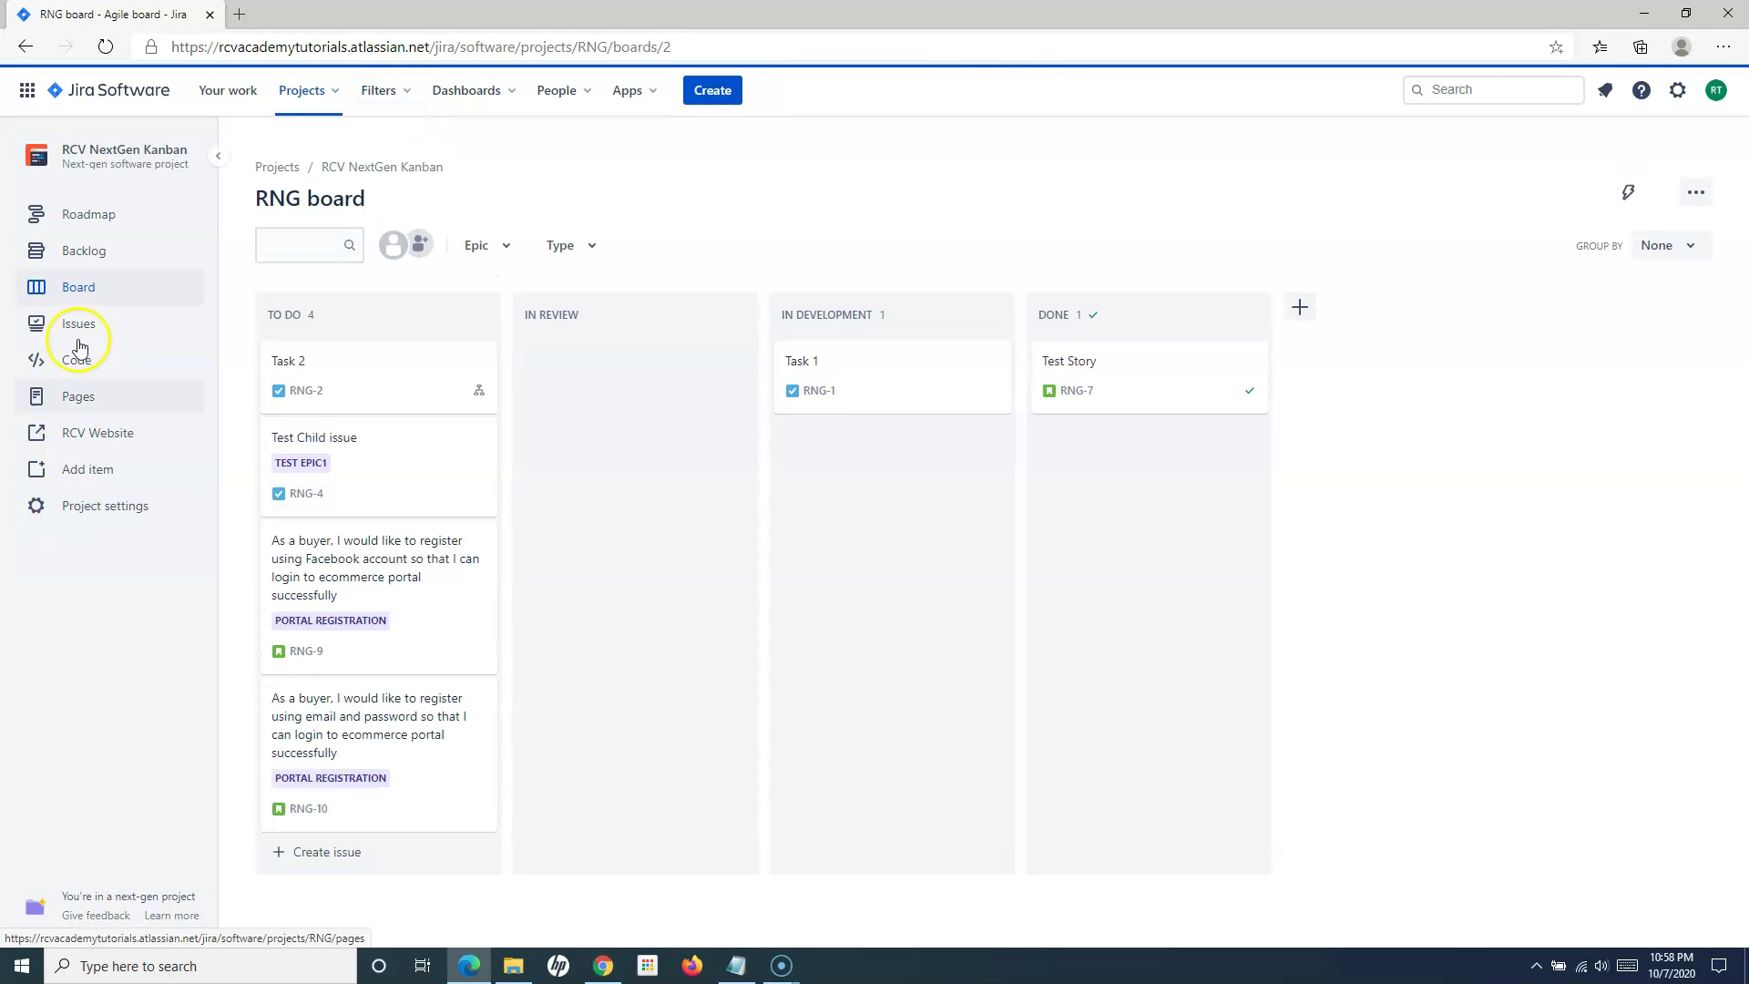
left_click(92, 334)
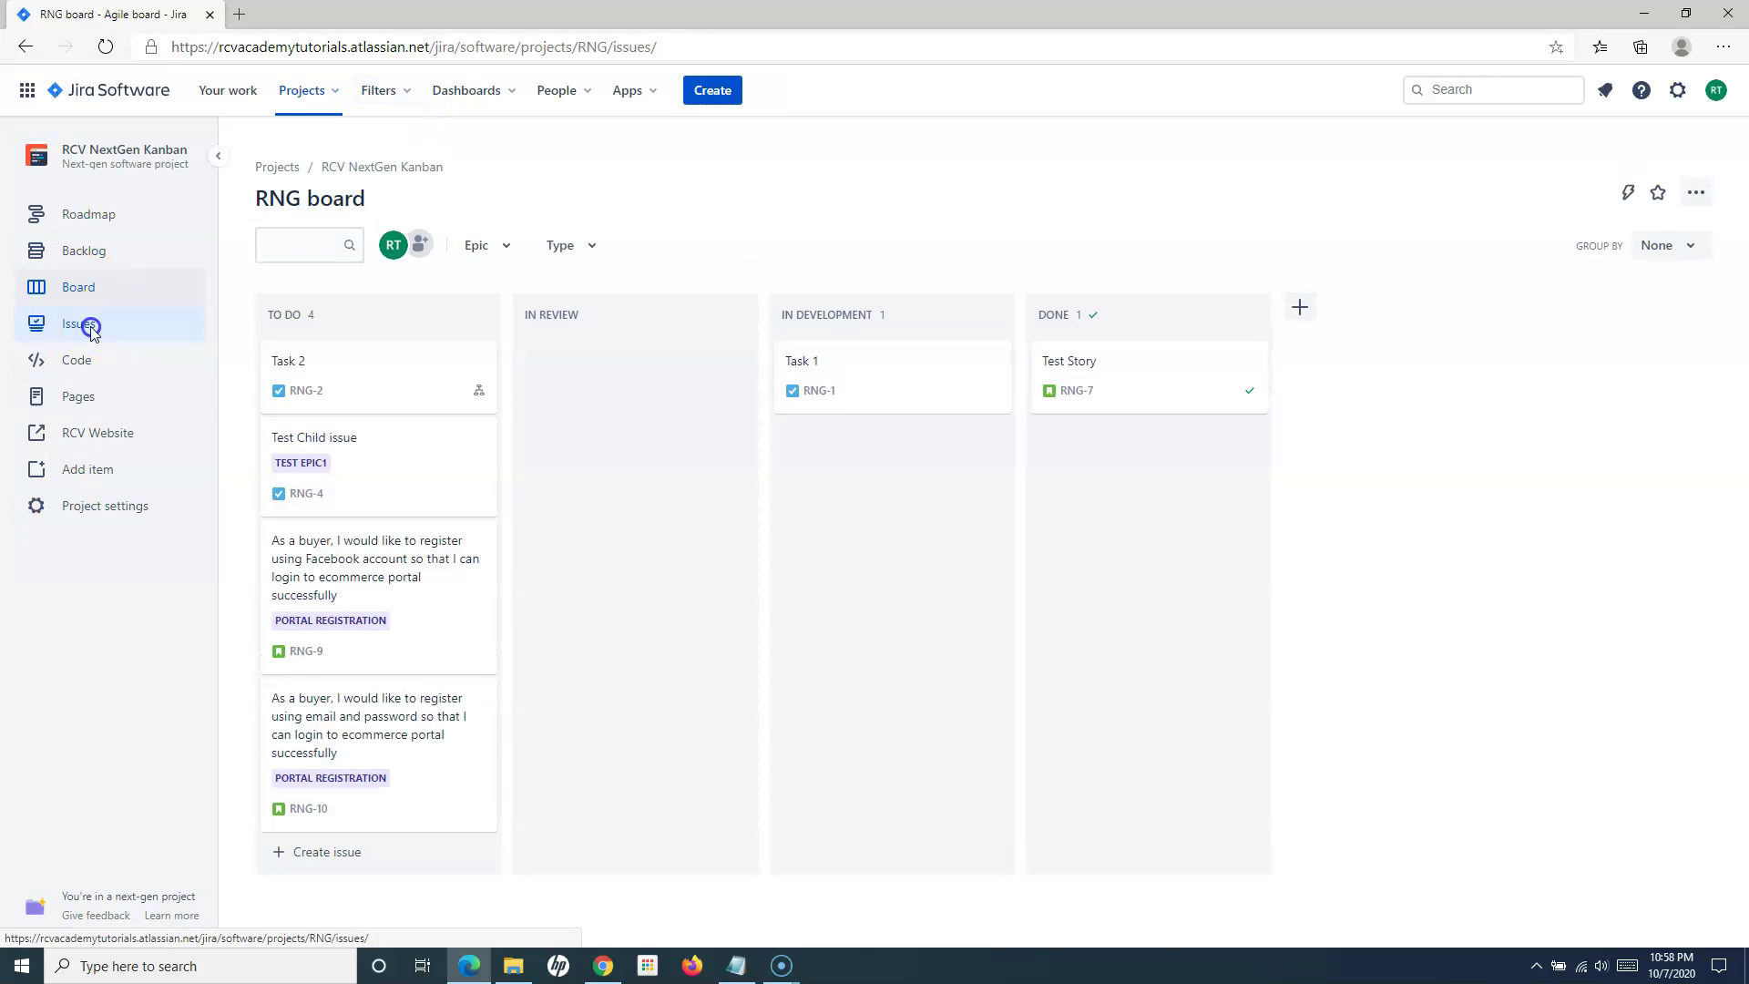
left_click(390, 95)
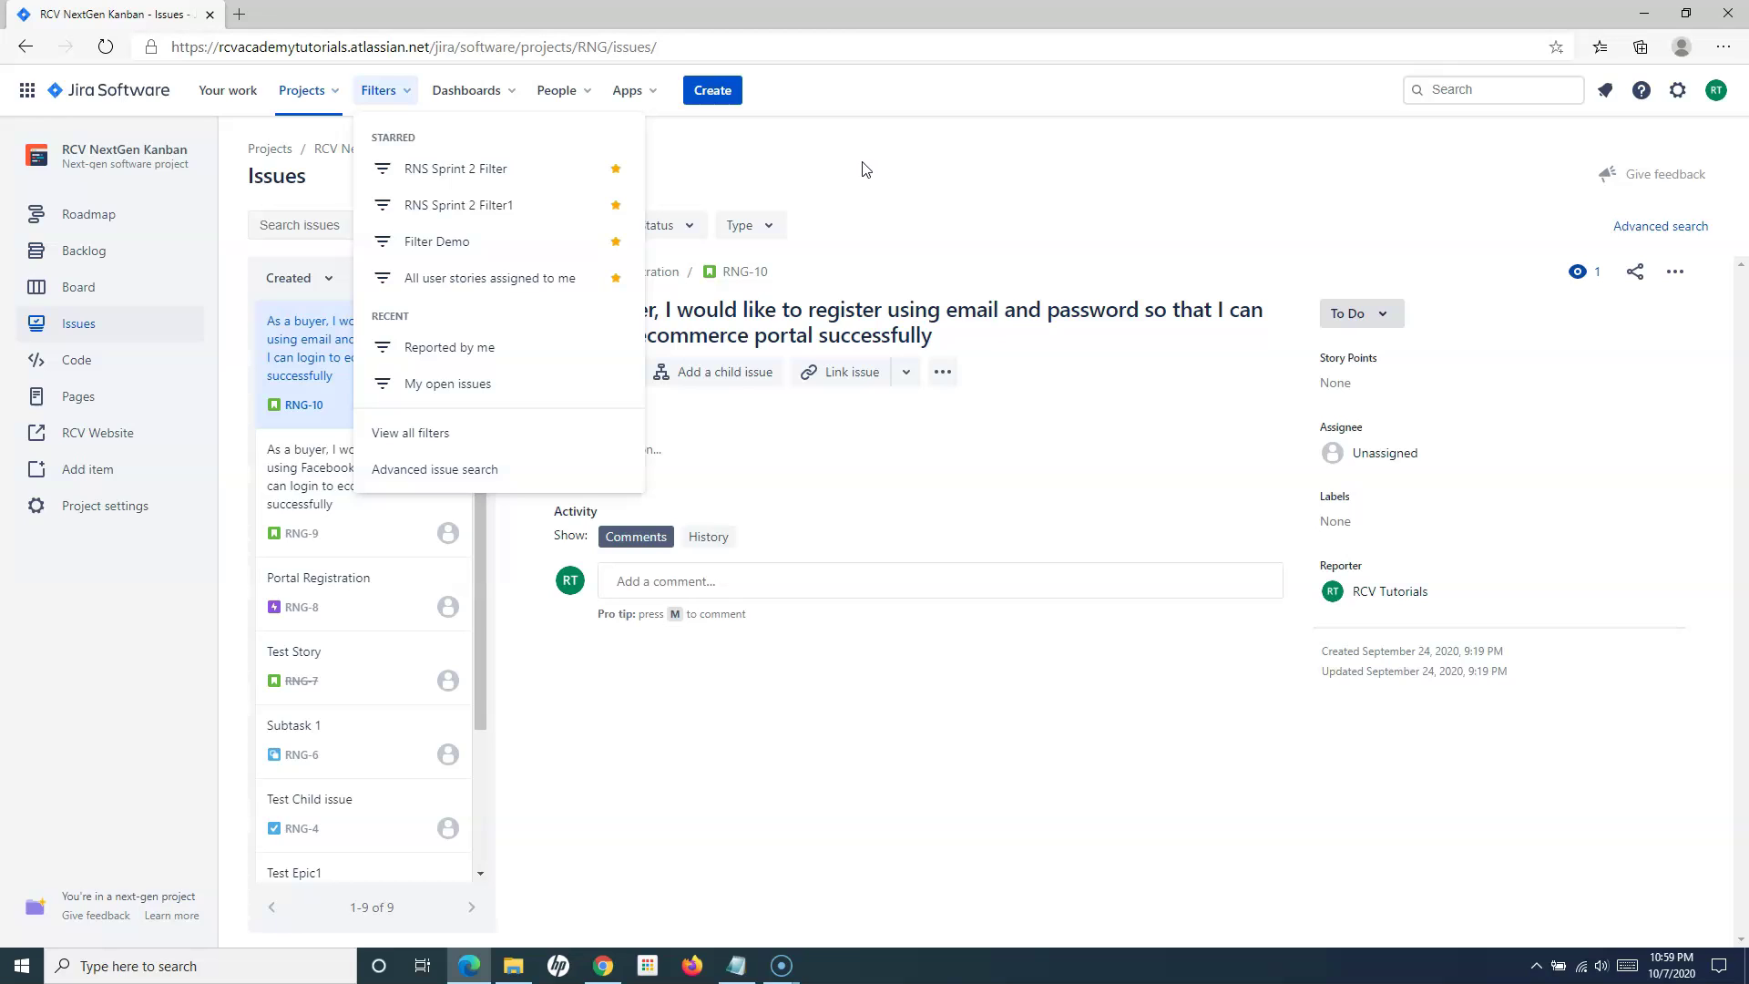
left_click(926, 176)
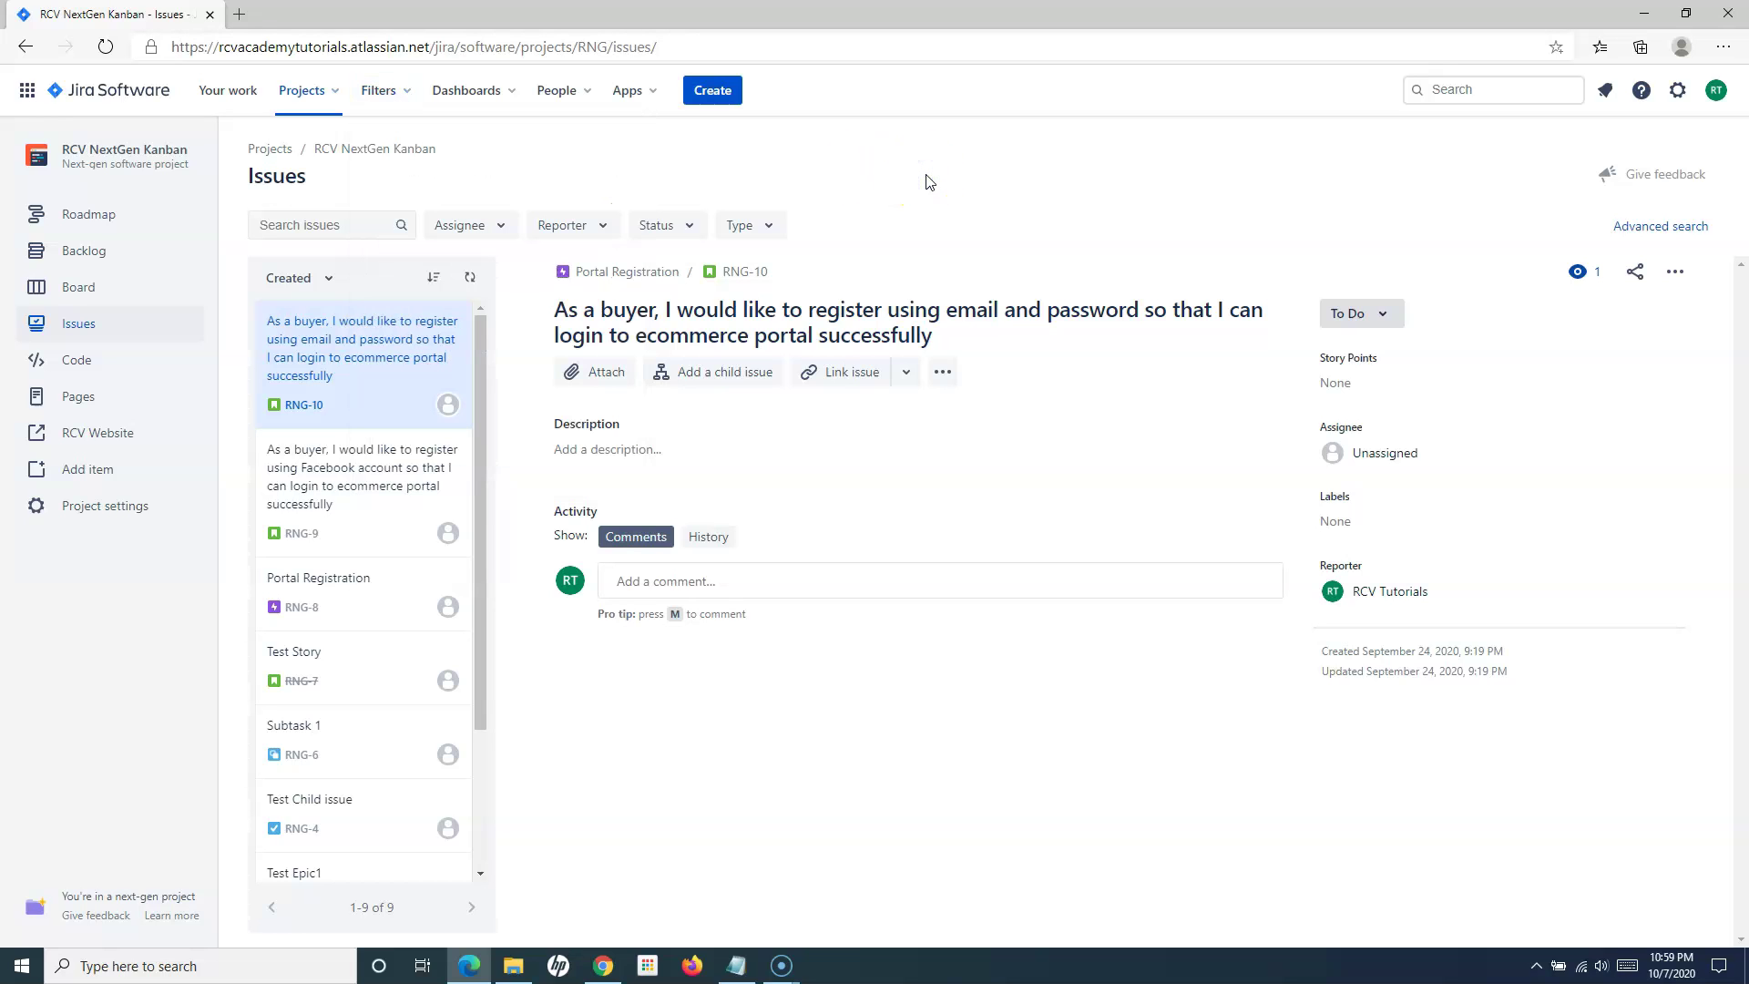